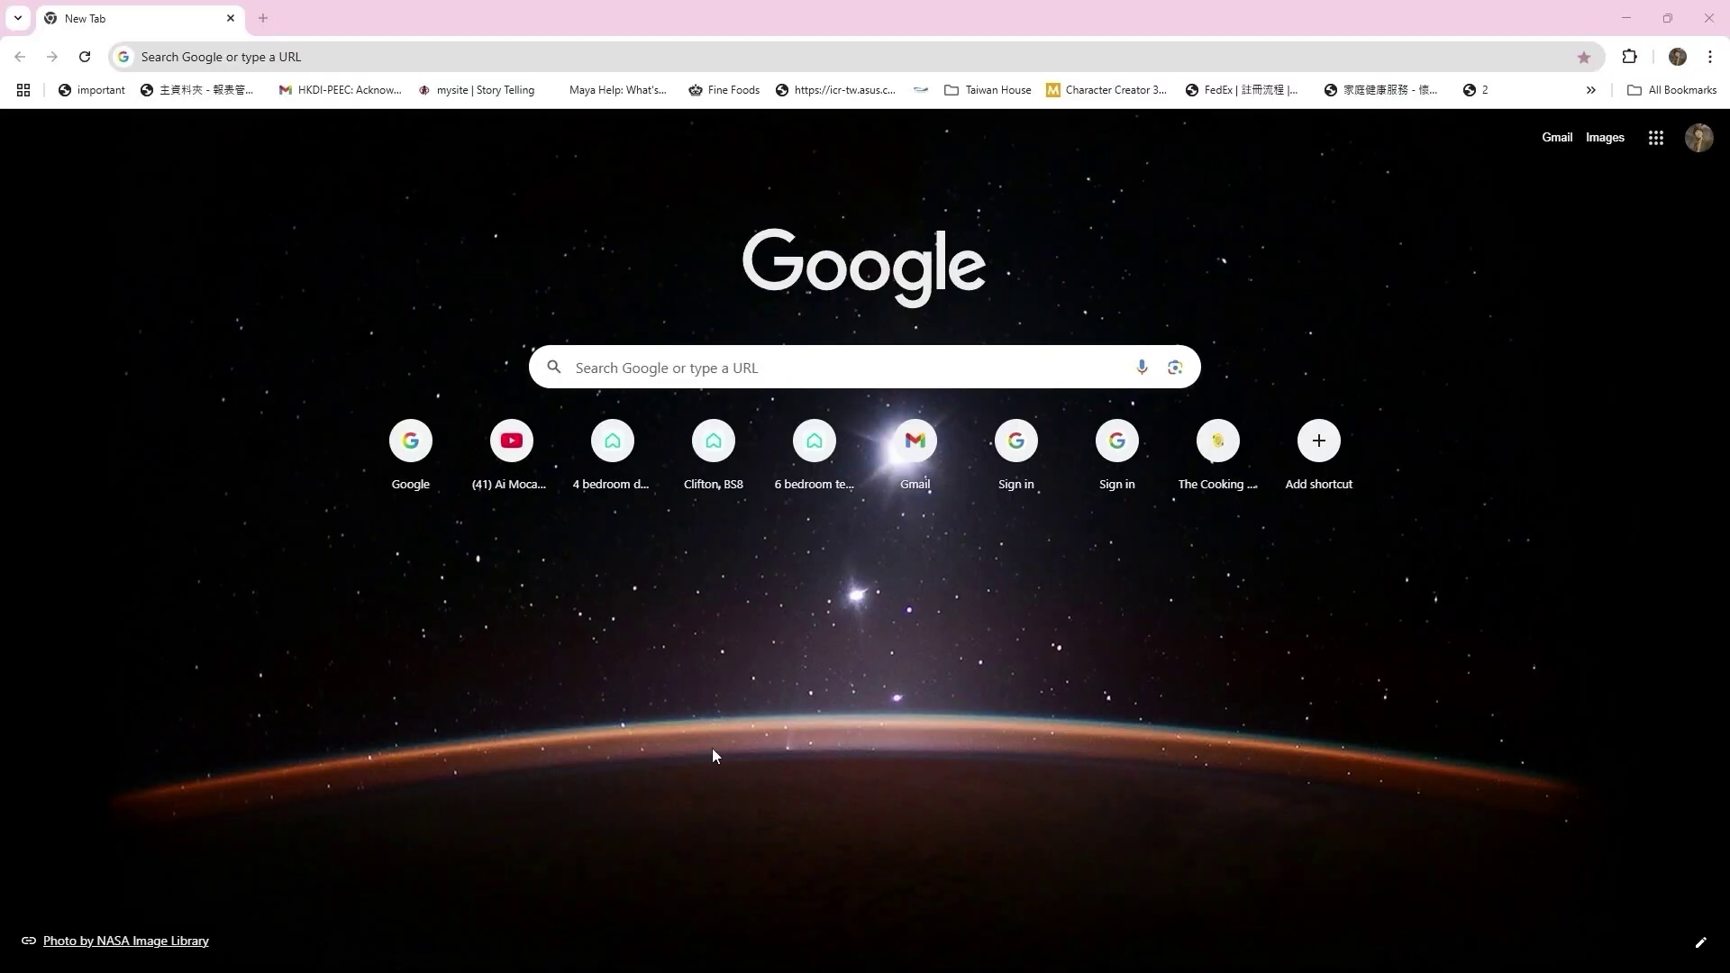
Step: Begin a new Google search from a fresh Chrome tab after watching the solo dance Short
click(734, 368)
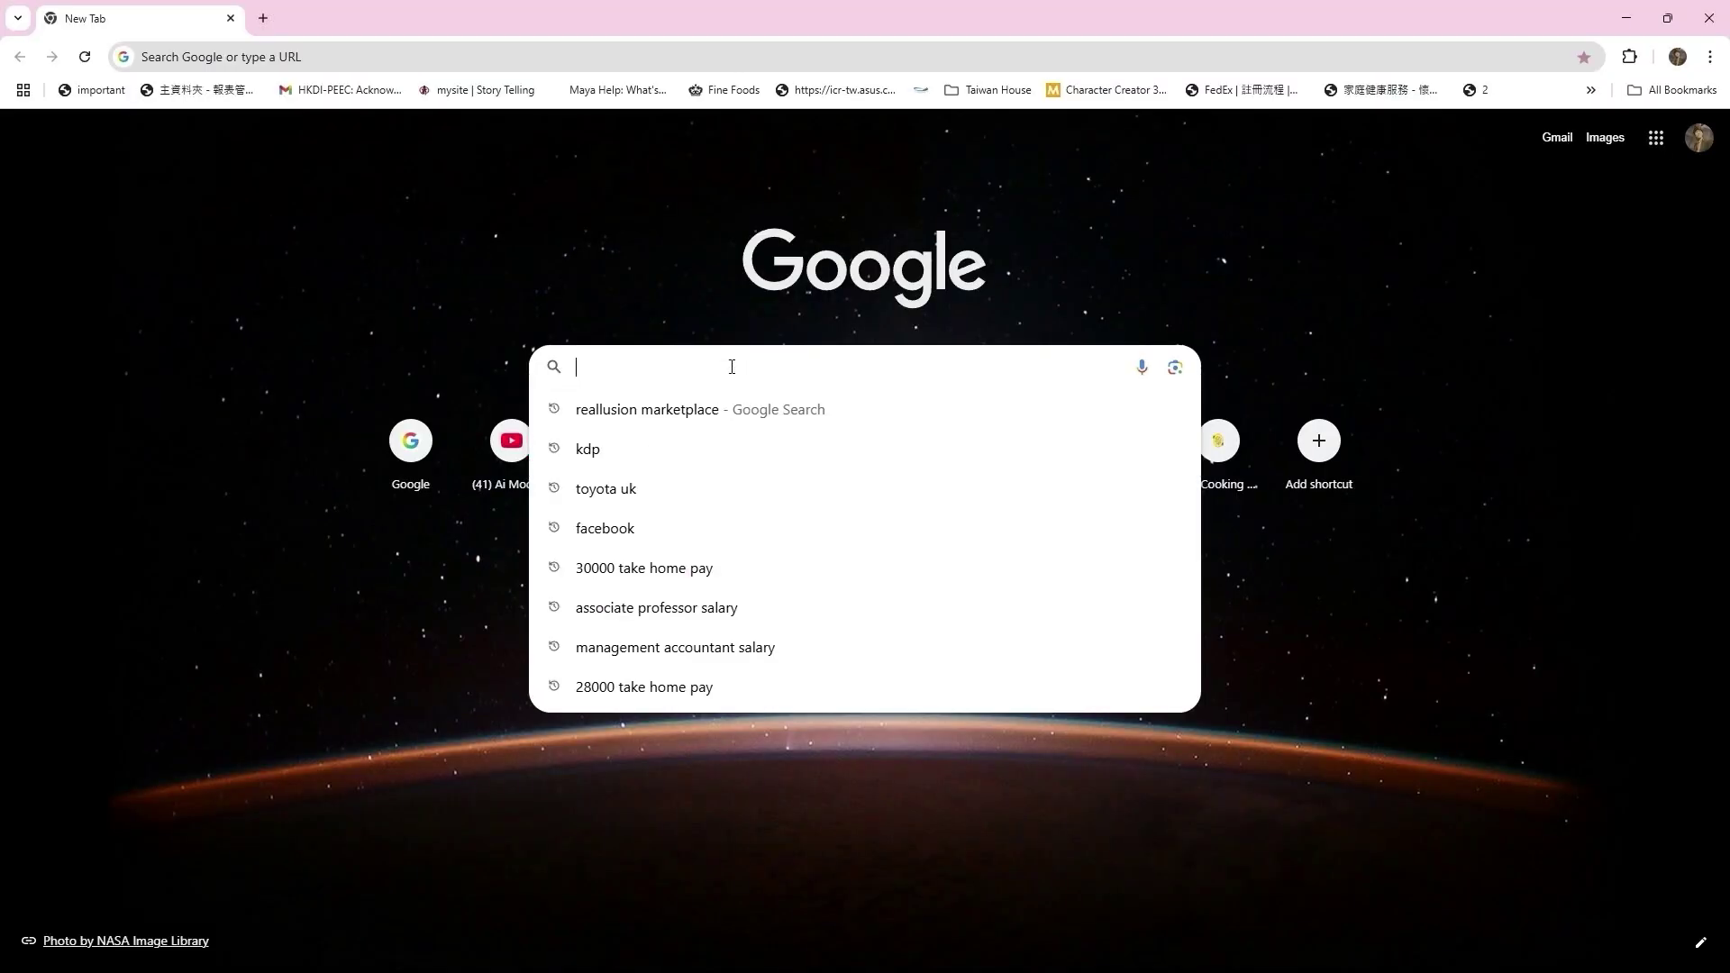
Step: Search Google for 'quick magic' and open the quickmagic.ai website
text(quic)
click(703, 419)
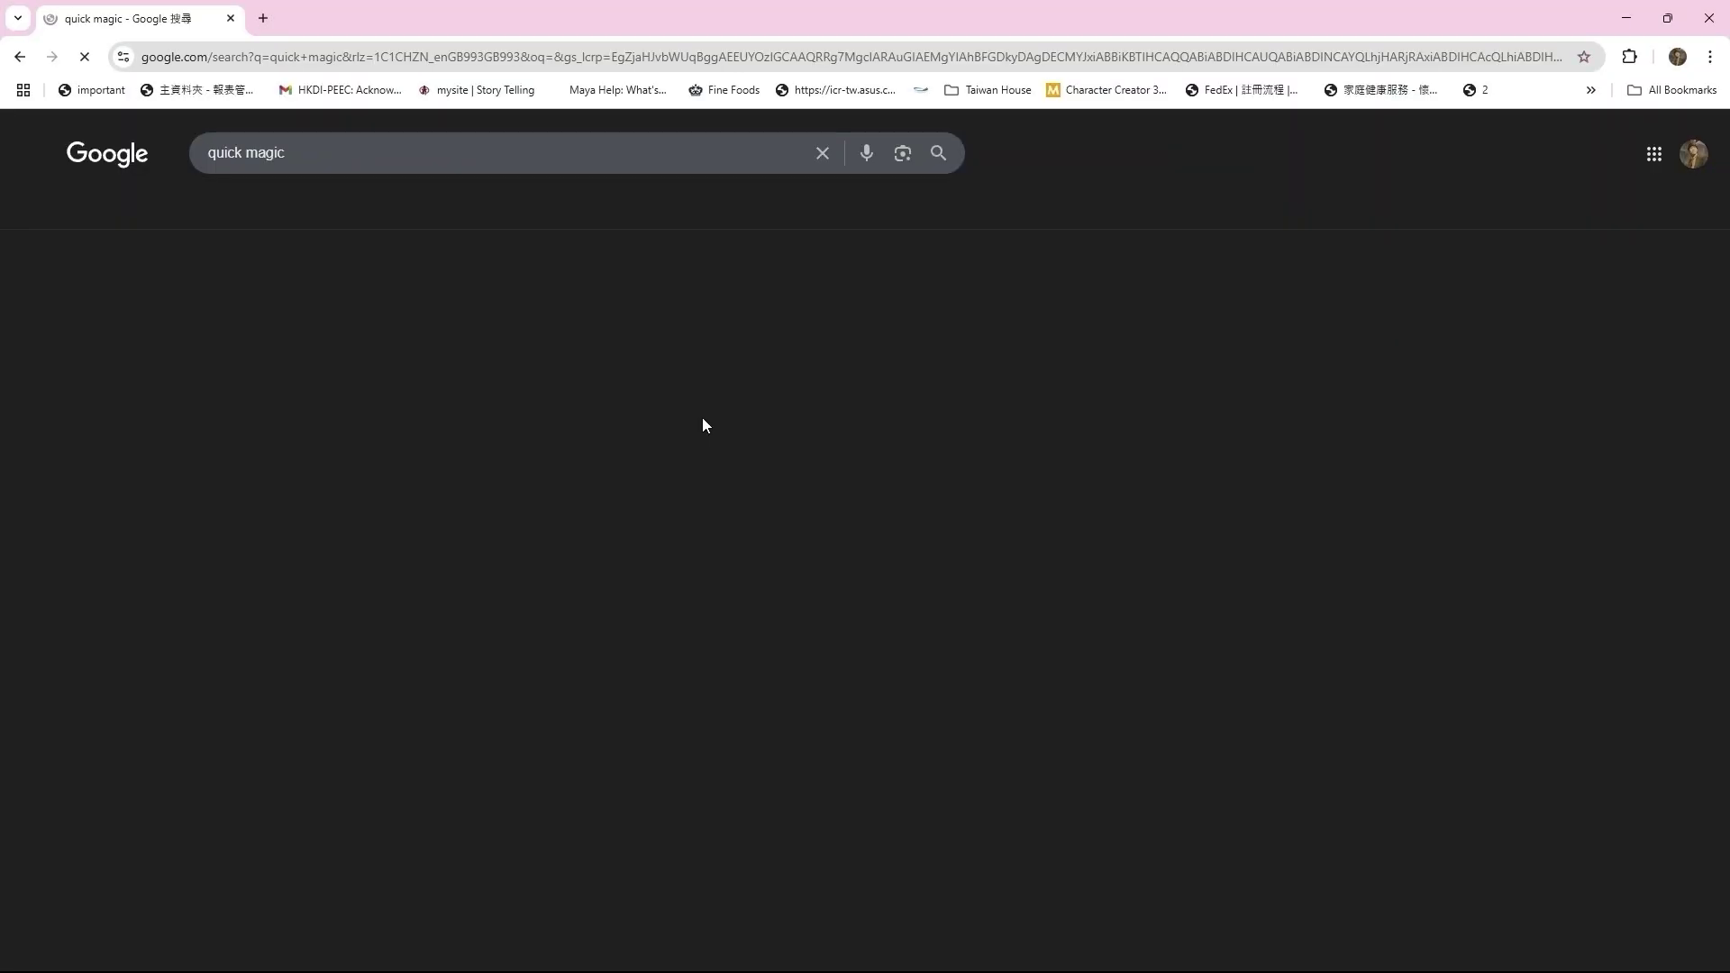
click(517, 310)
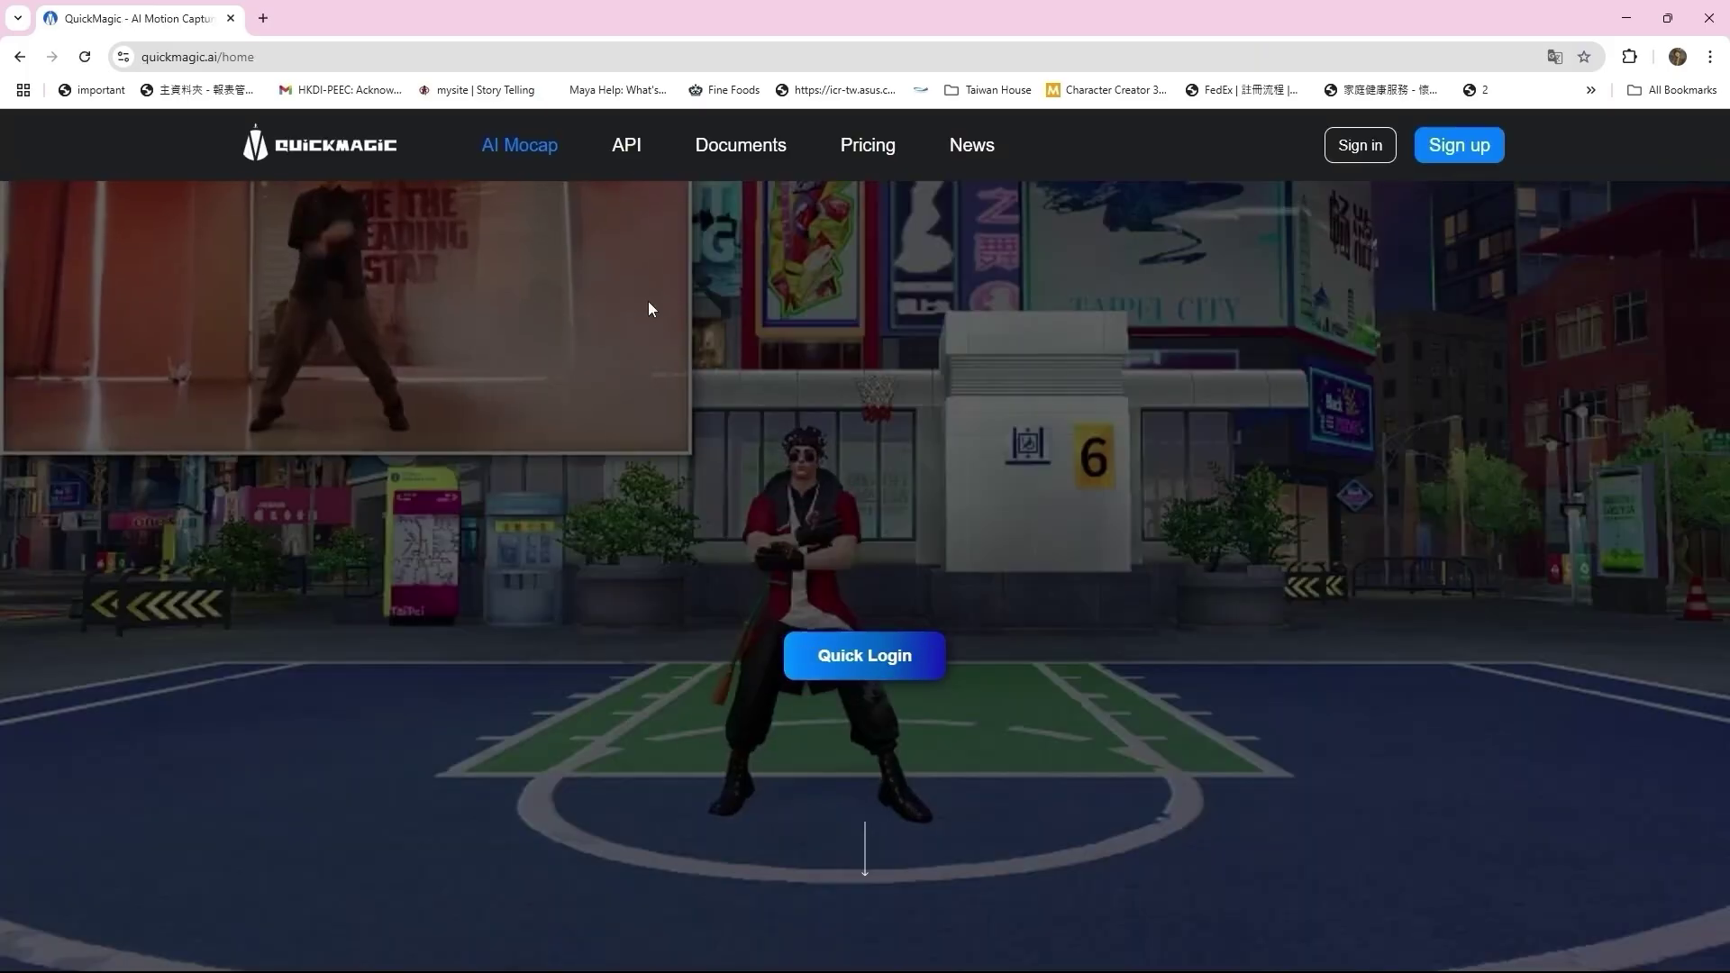
Step: Sign in to QuickMagic with a Google account
click(1352, 143)
click(1251, 491)
click(158, 718)
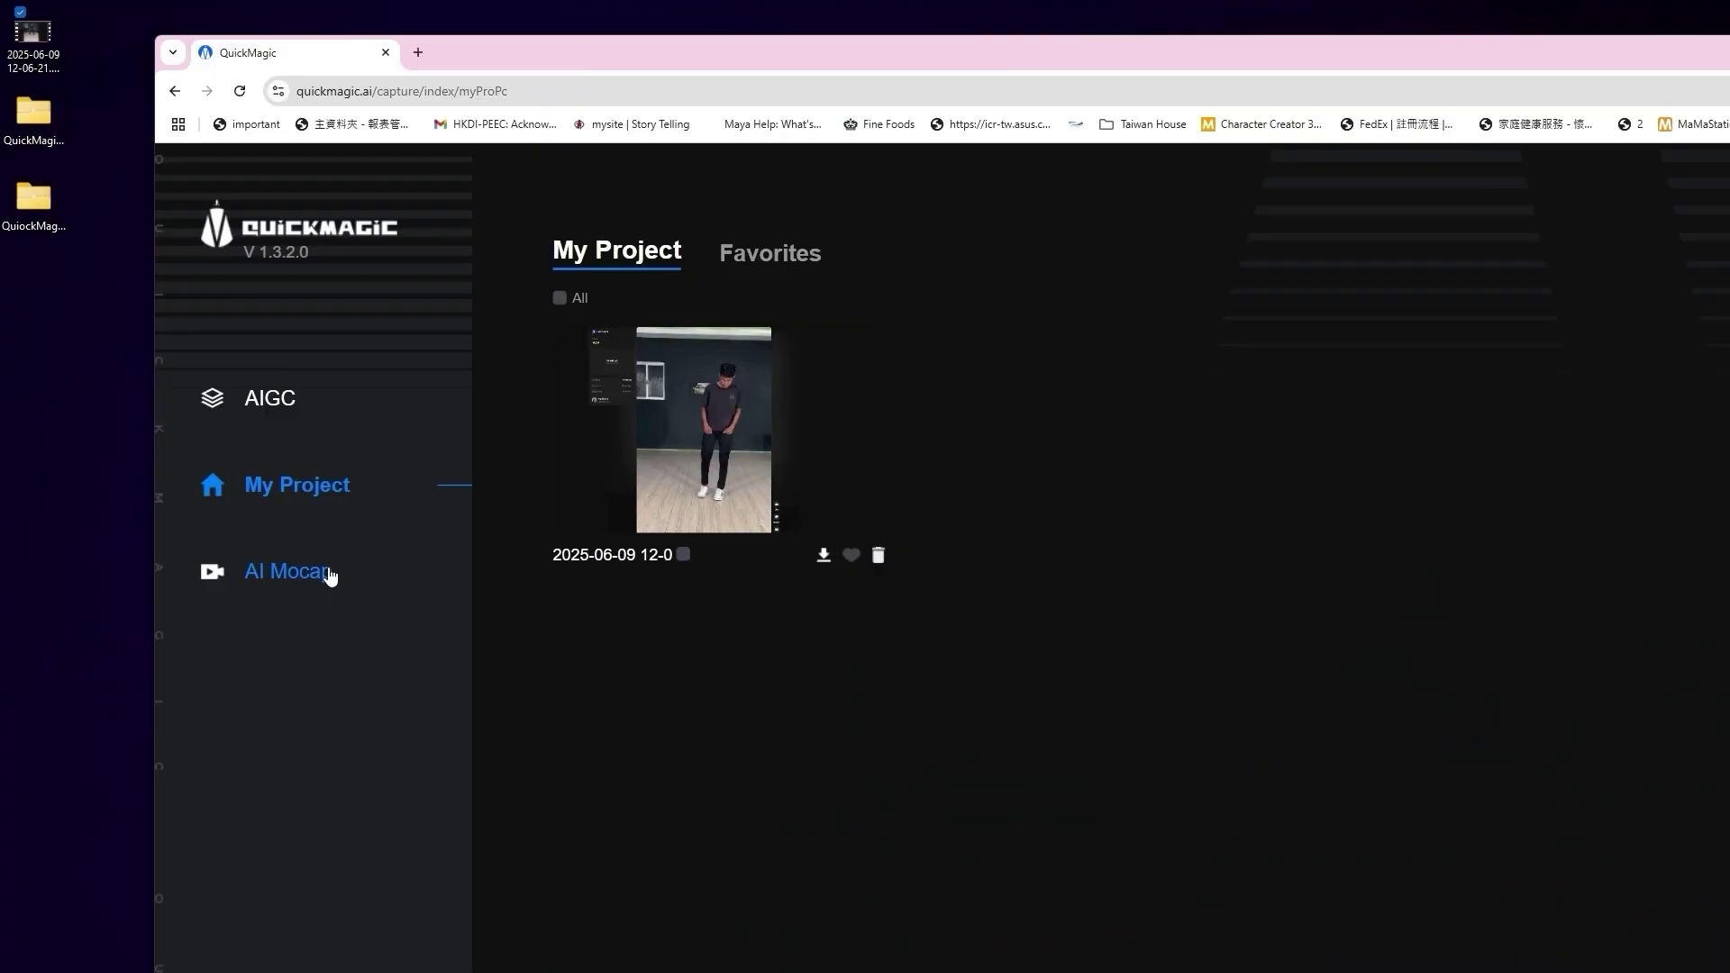
Step: Upload the dance video on the AI Mocap page, dismissing the error alert
click(328, 571)
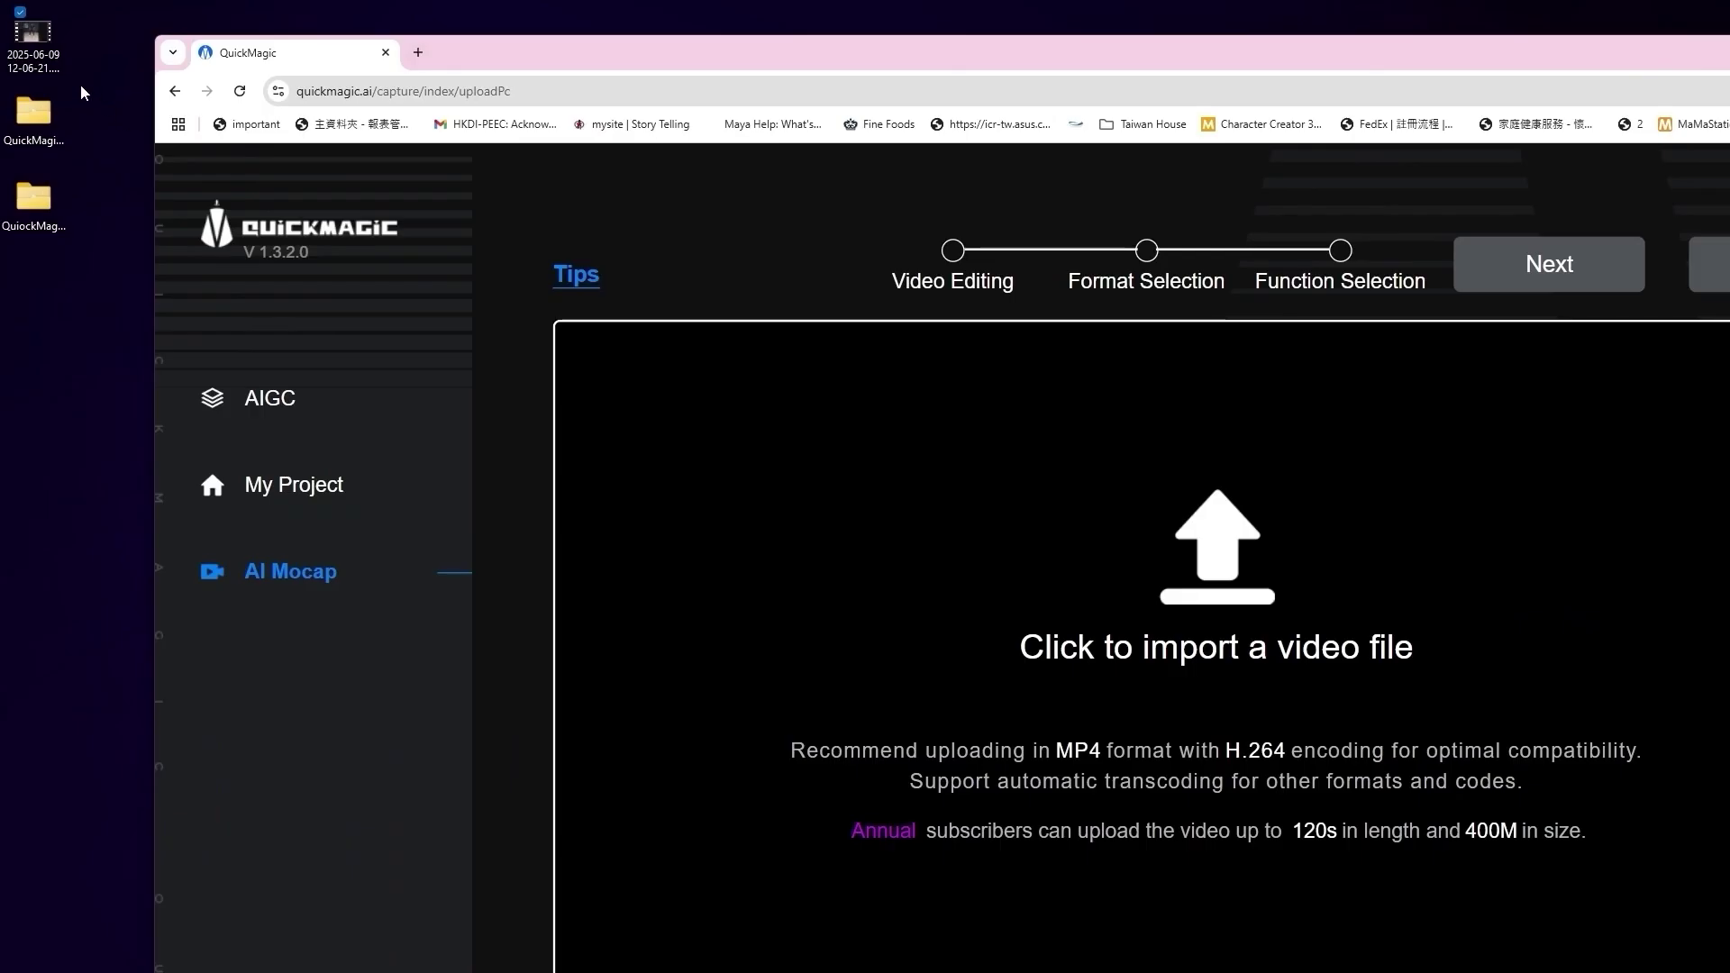
drag(33, 36, 820, 510)
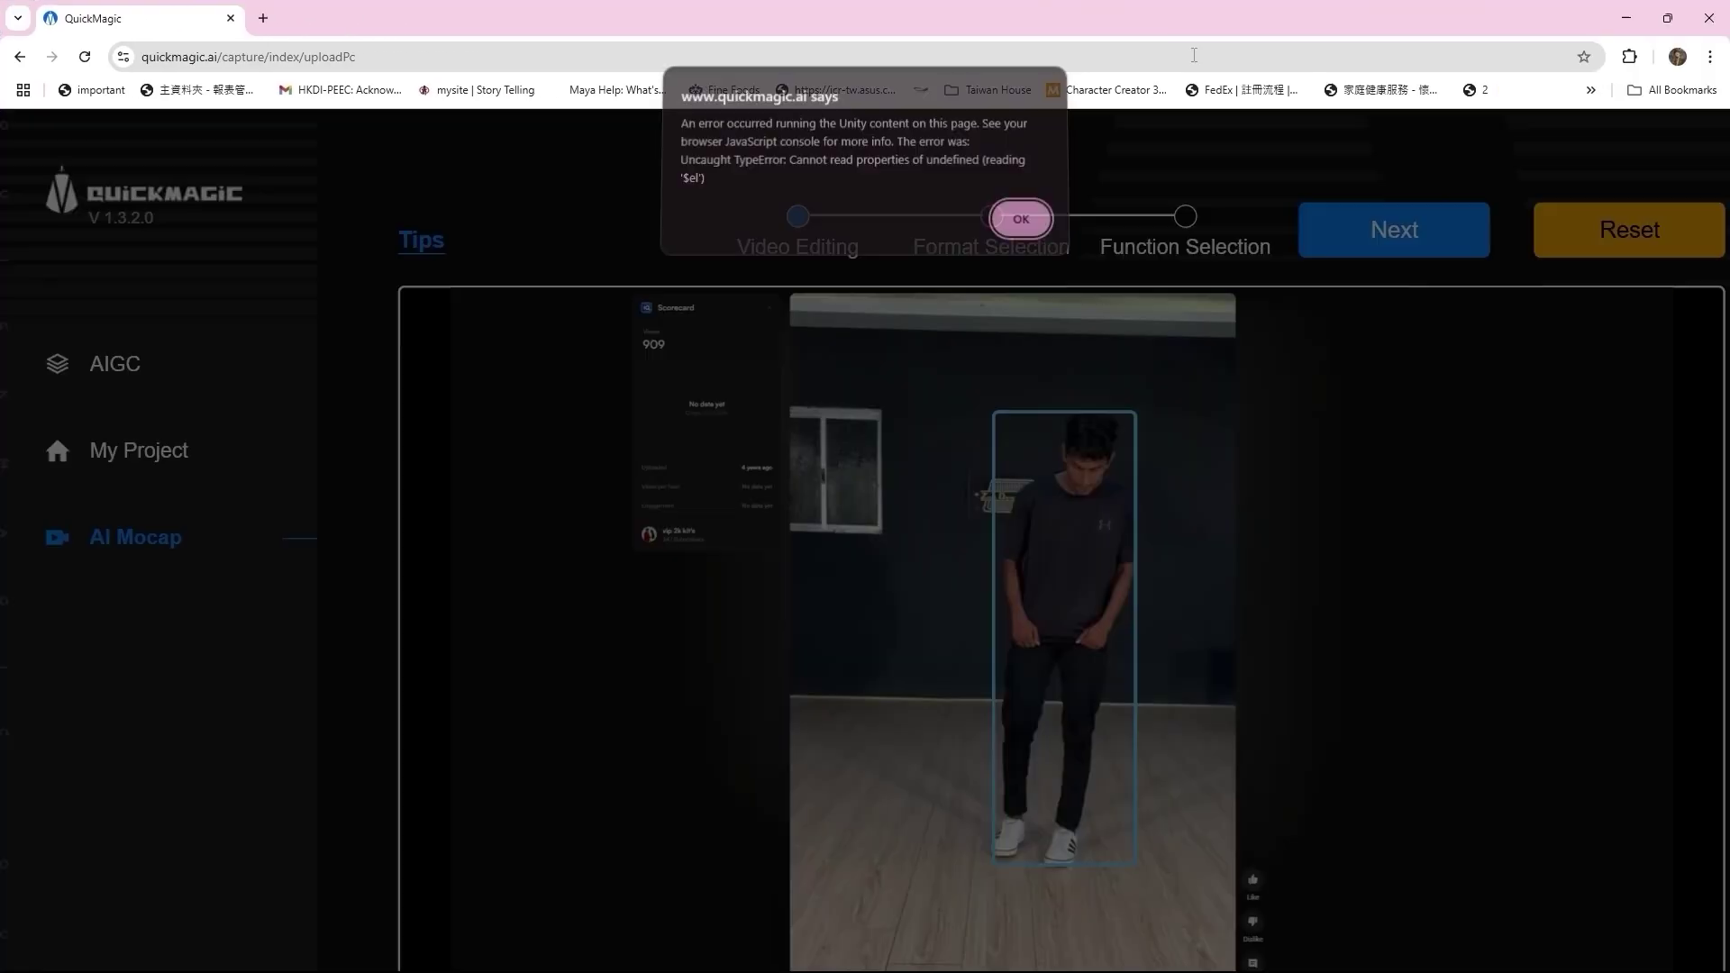
click(1021, 218)
Step: Set the output format to Mixamo and submit the job to My Project
click(1429, 507)
click(1622, 510)
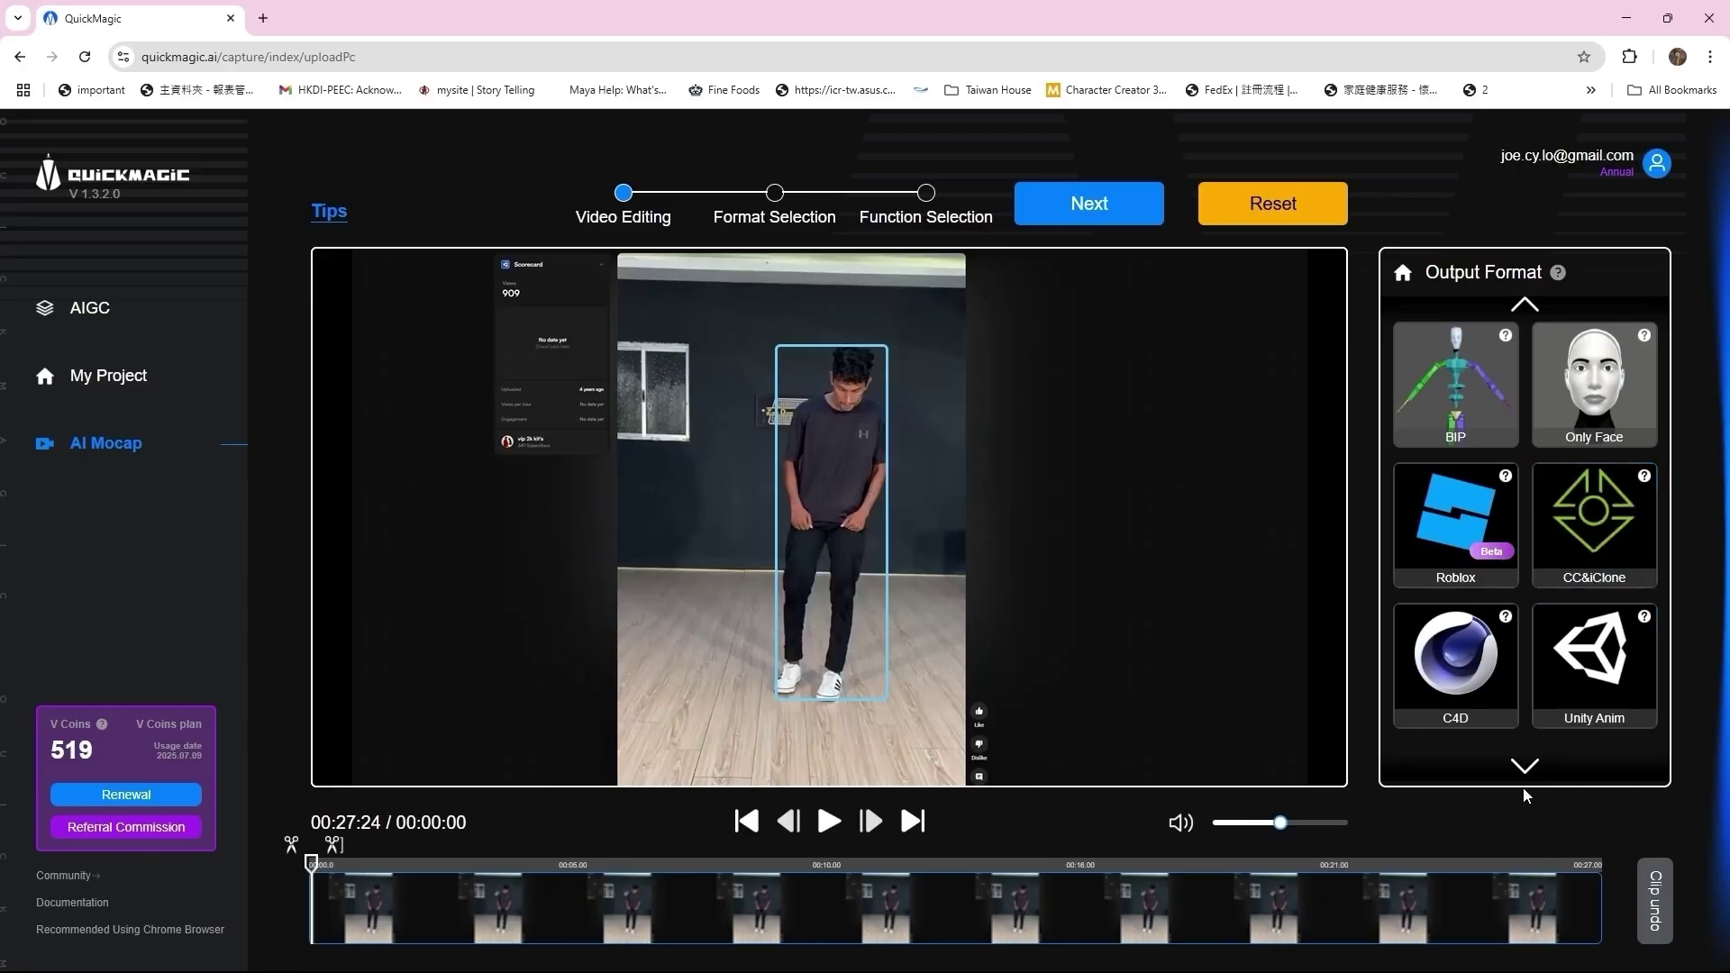
click(1525, 304)
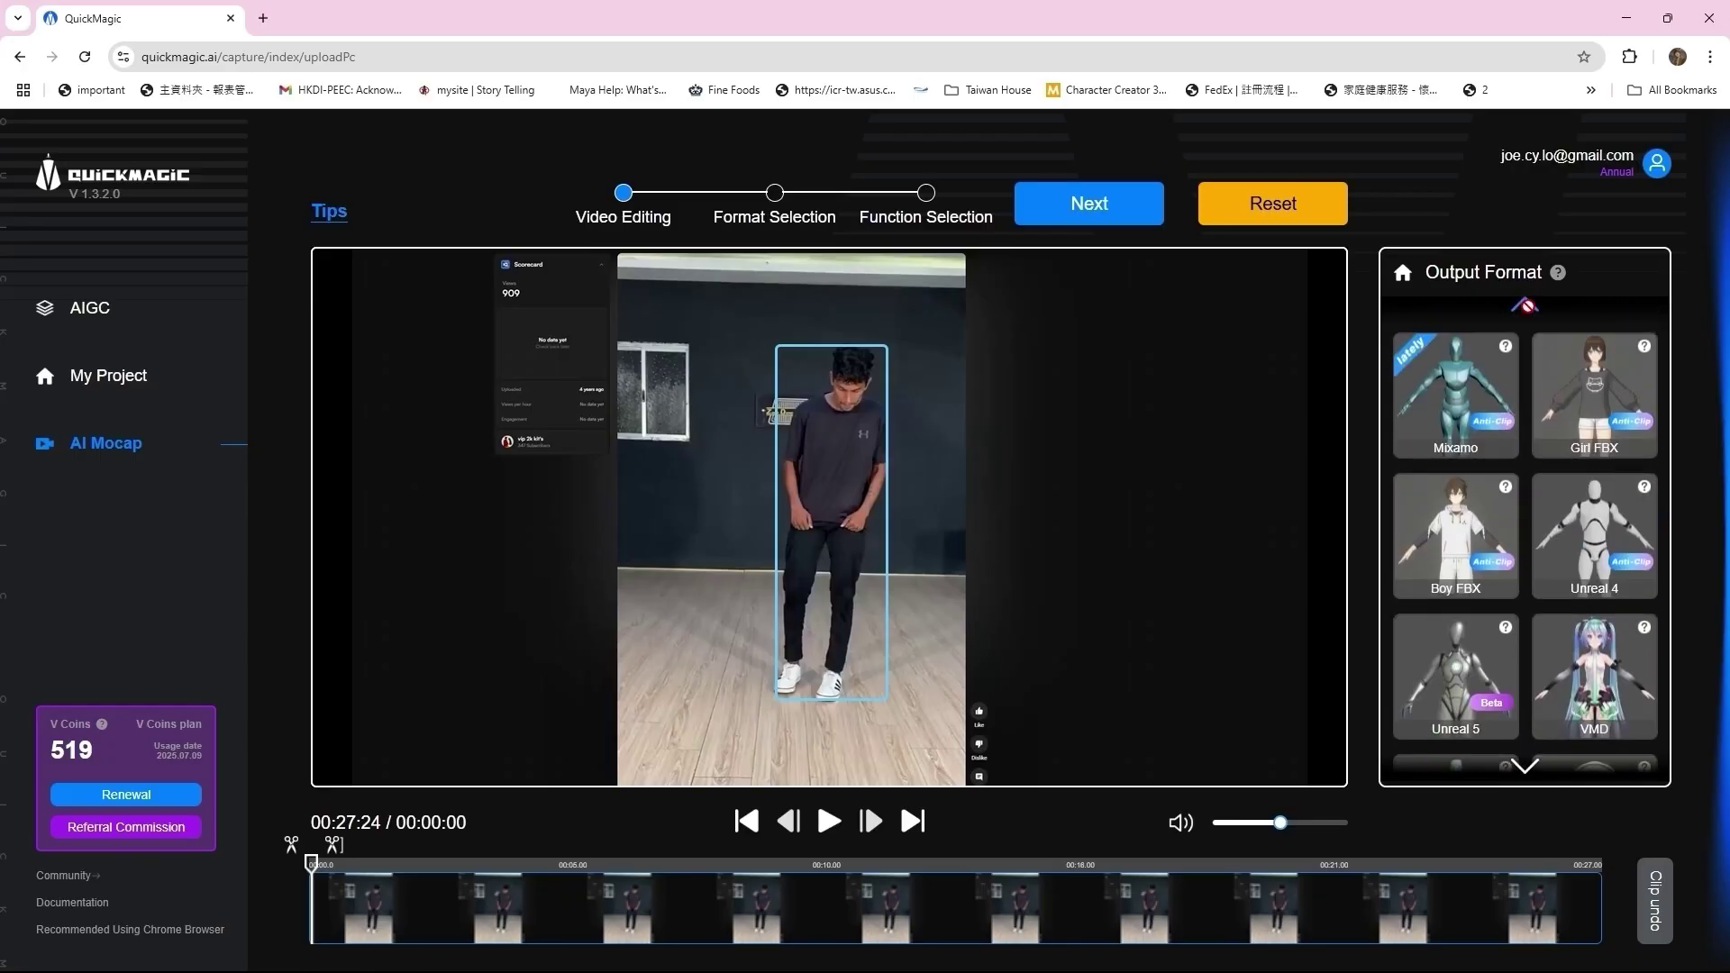
click(1469, 390)
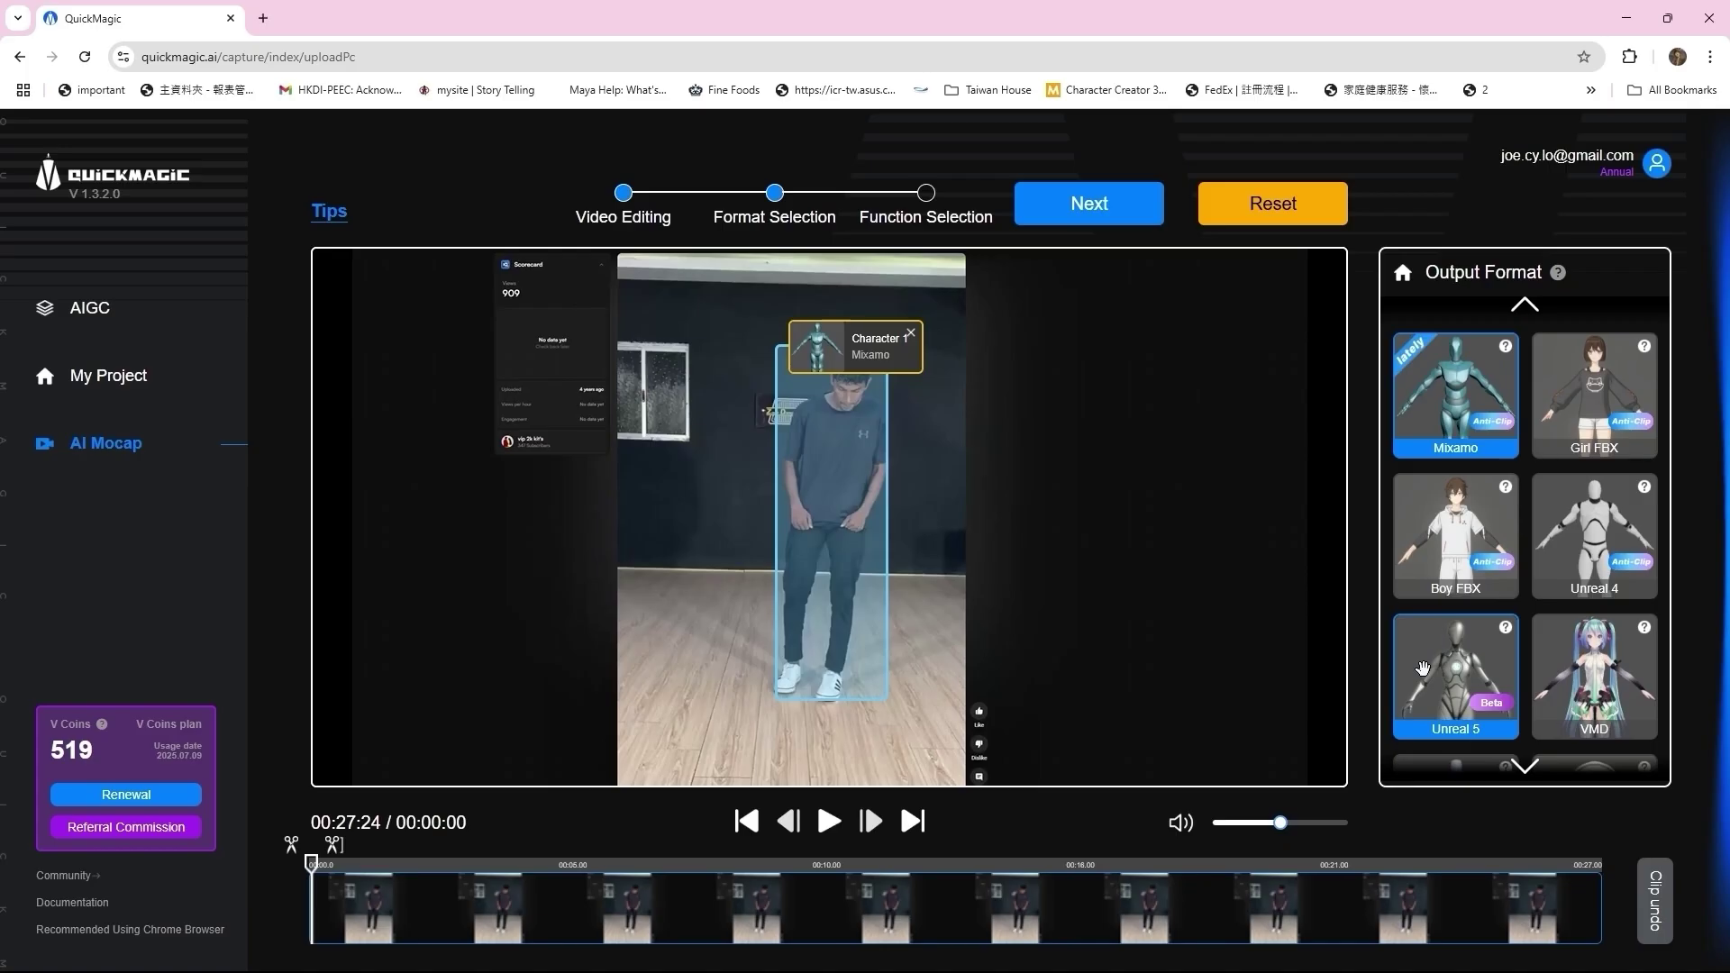
click(164, 376)
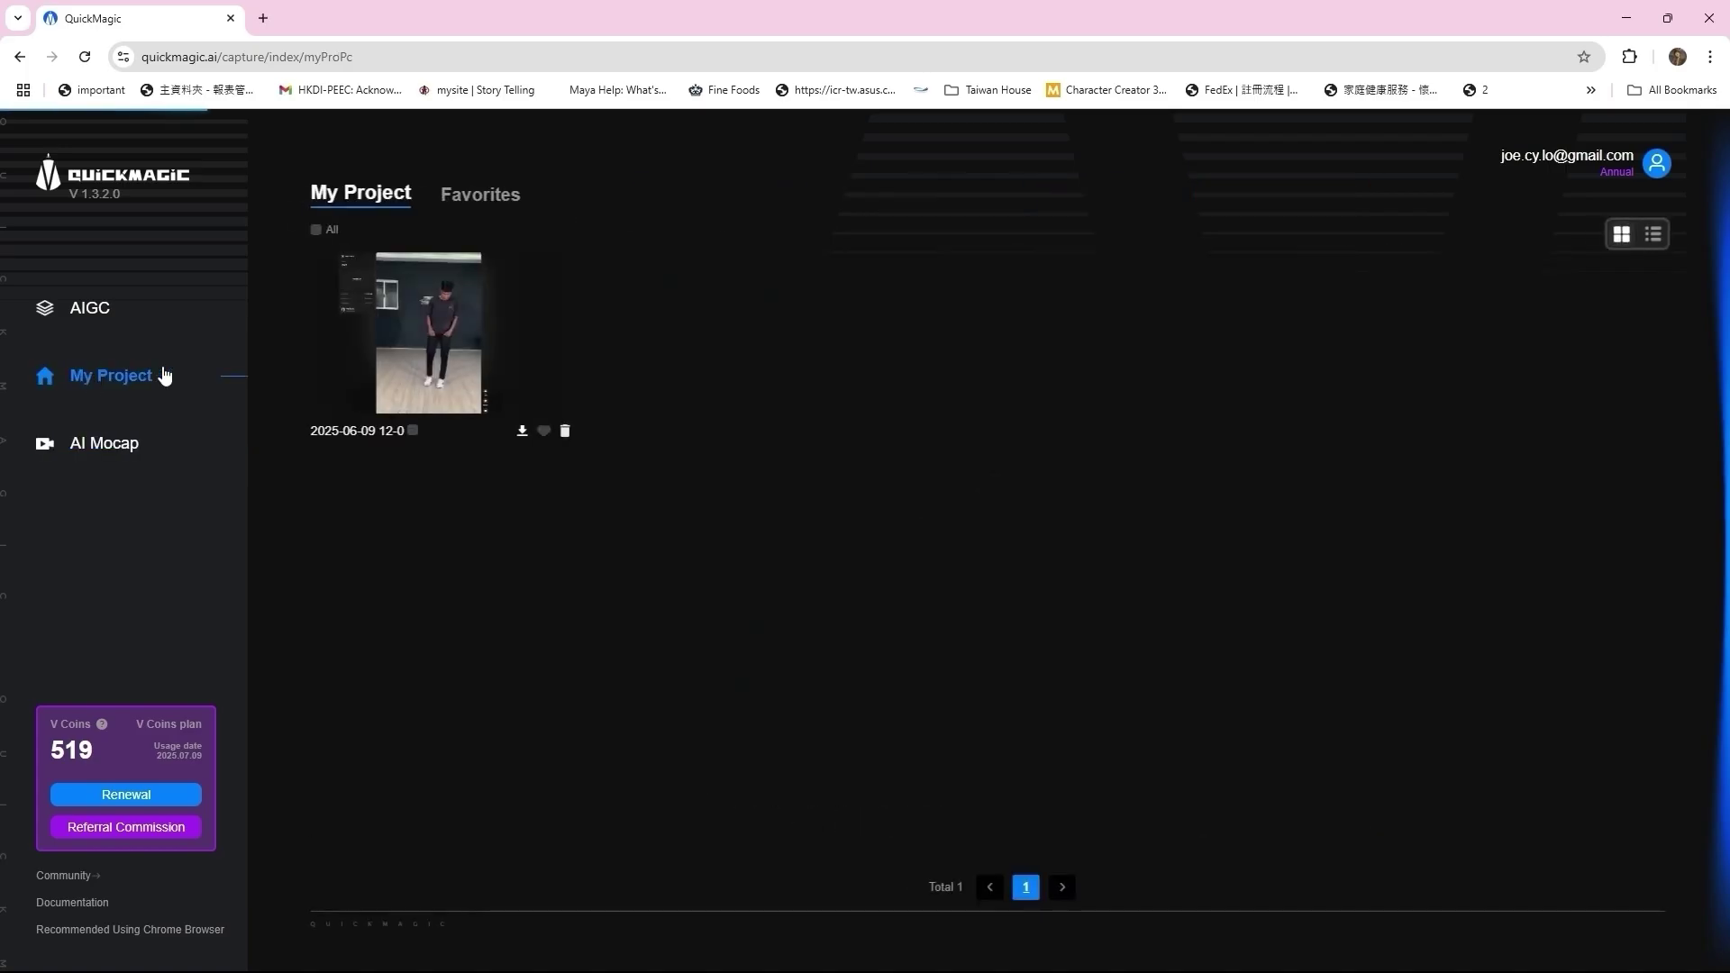
Step: Preview the captured dance and check 2D pose tracking around frame 227
click(463, 349)
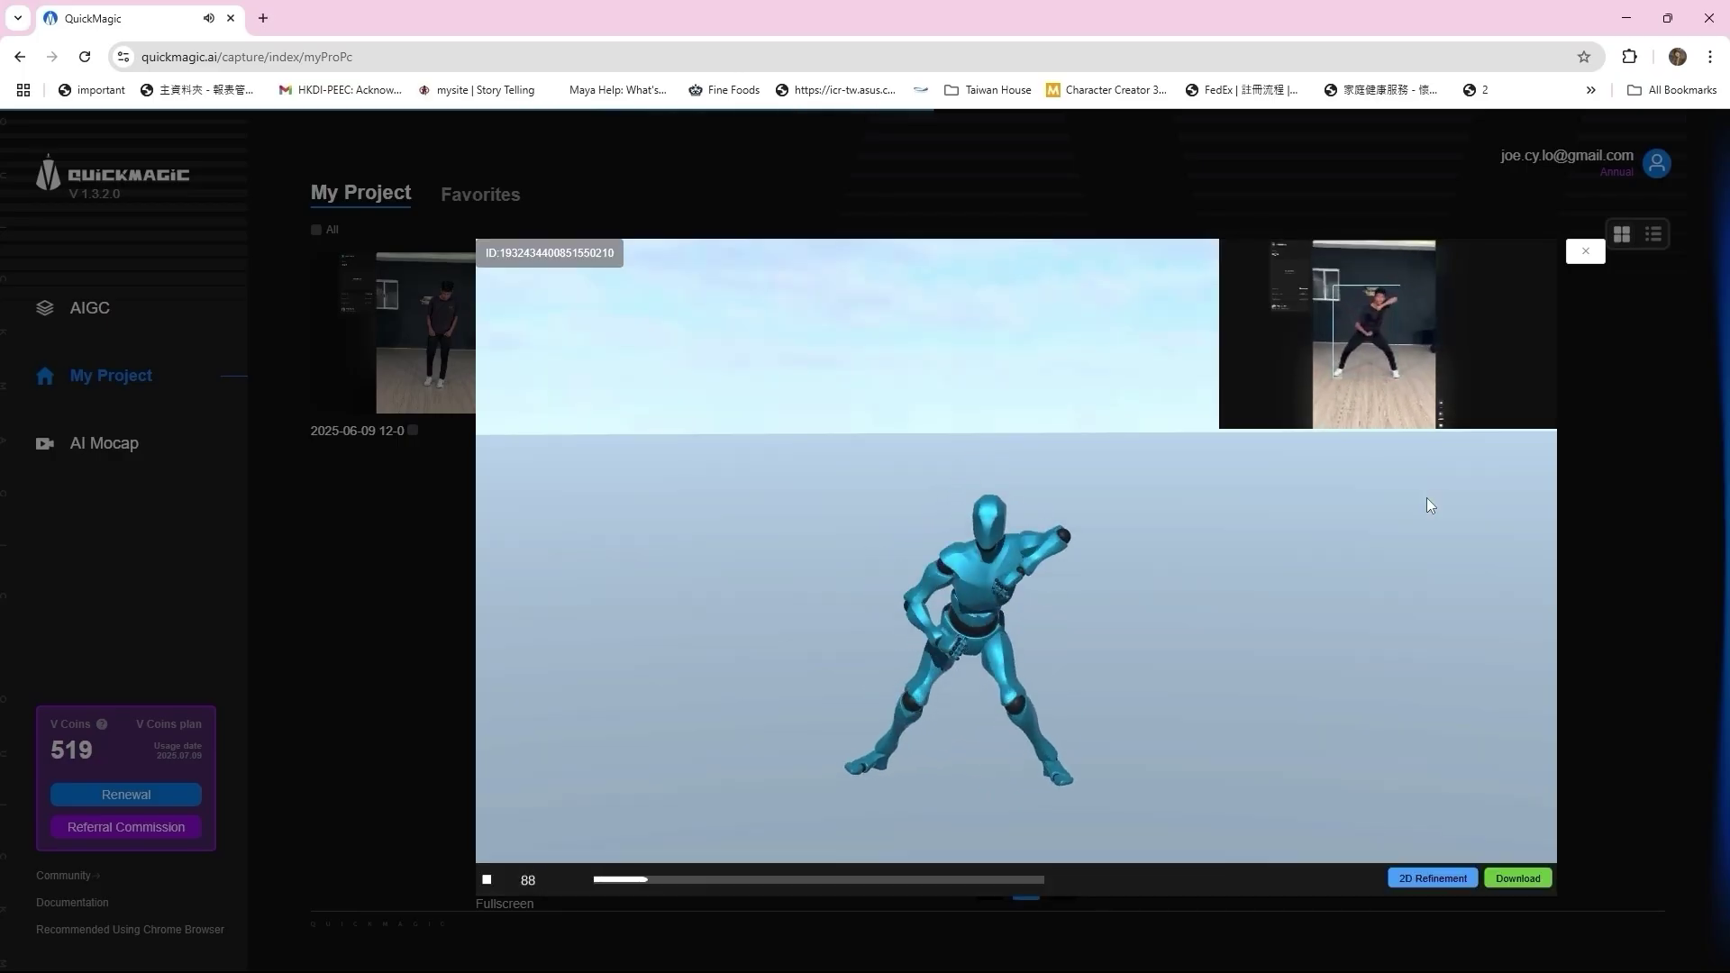
click(1431, 879)
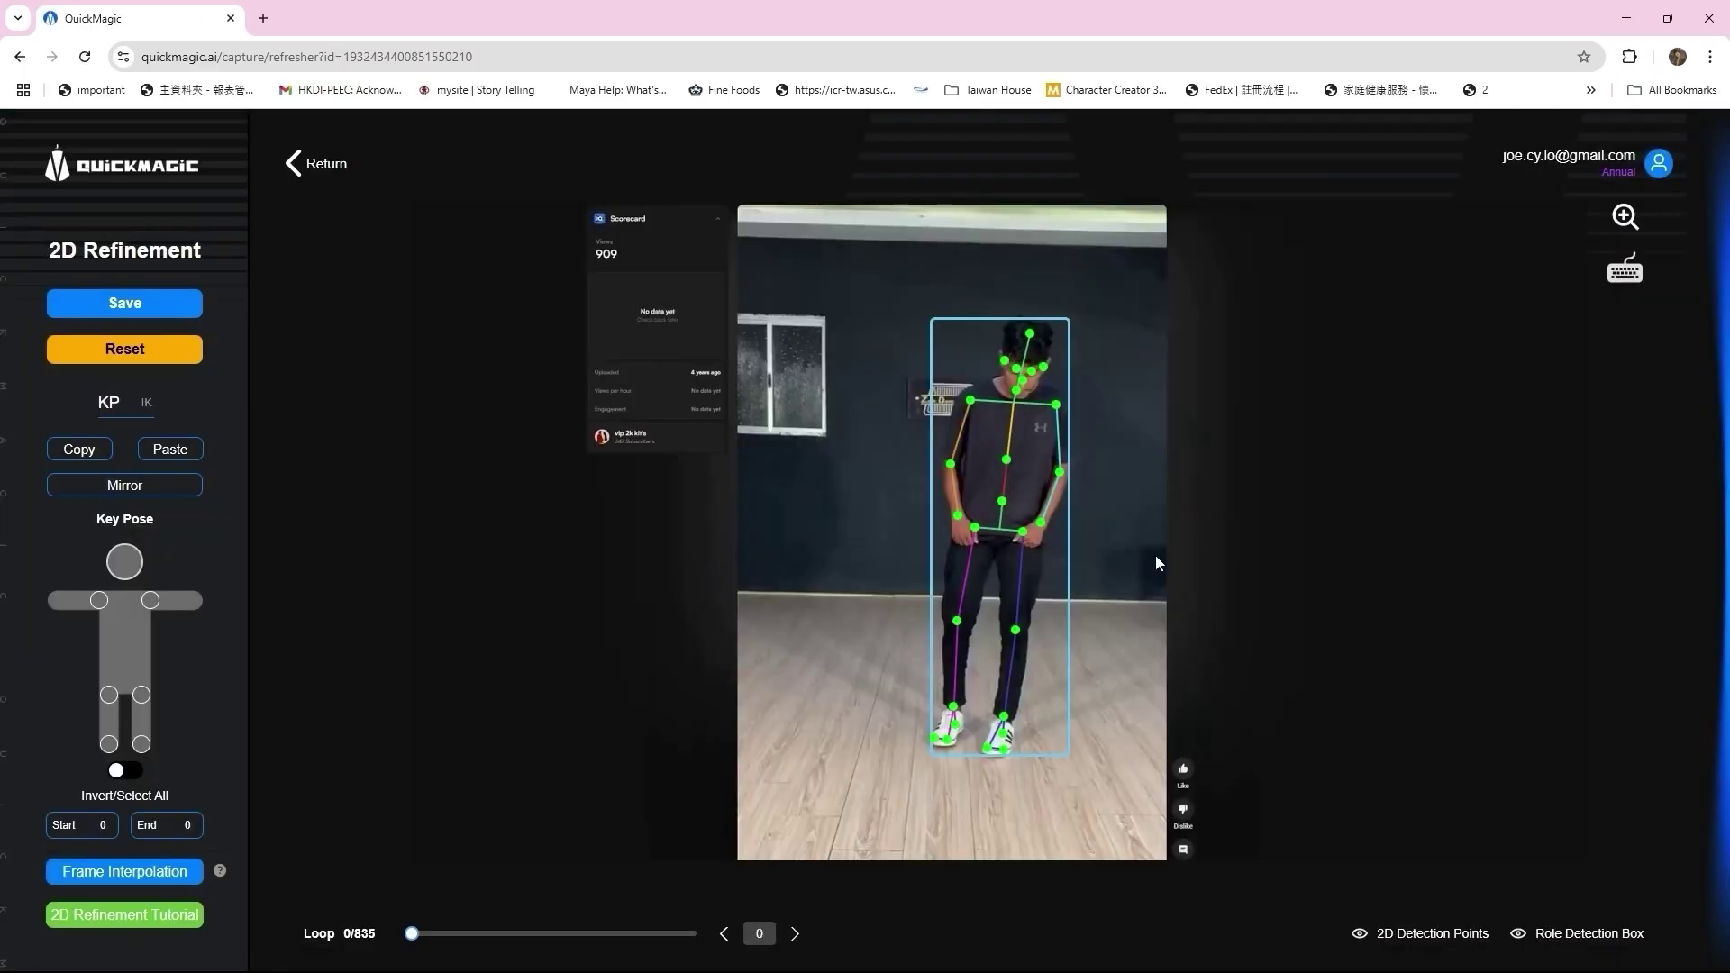
drag(411, 934, 601, 934)
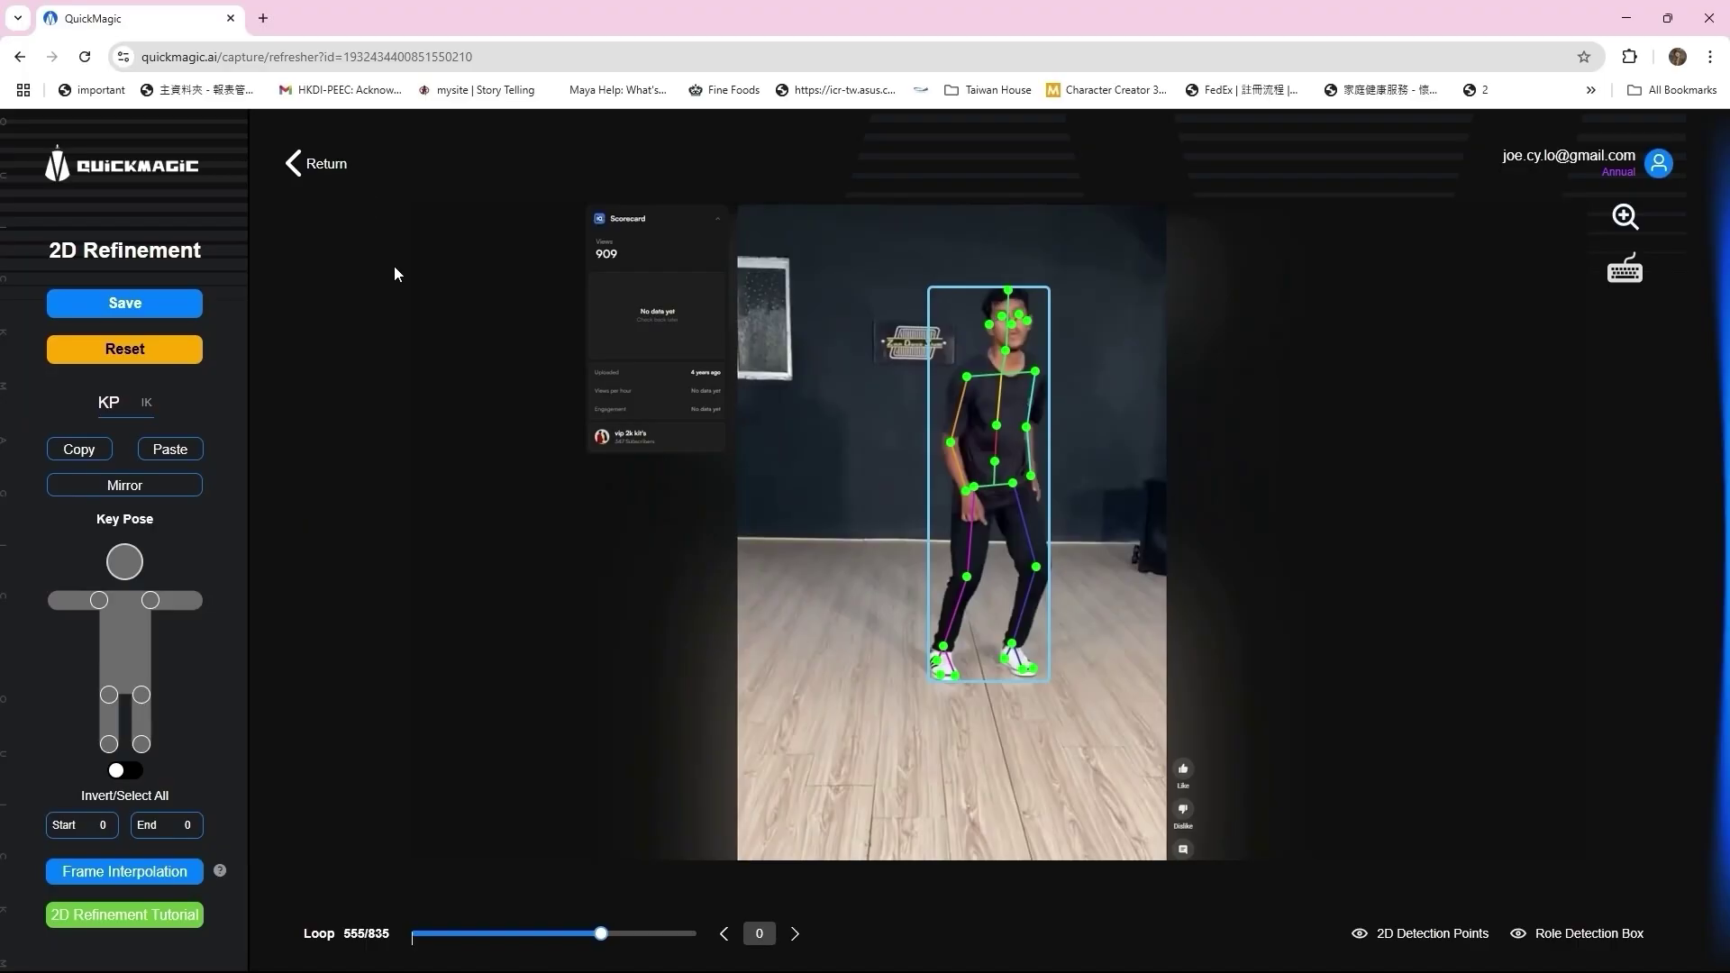
click(315, 164)
Step: Reopen the dance preview and download the Mixamo motion as a 2.9 MB zip
click(532, 361)
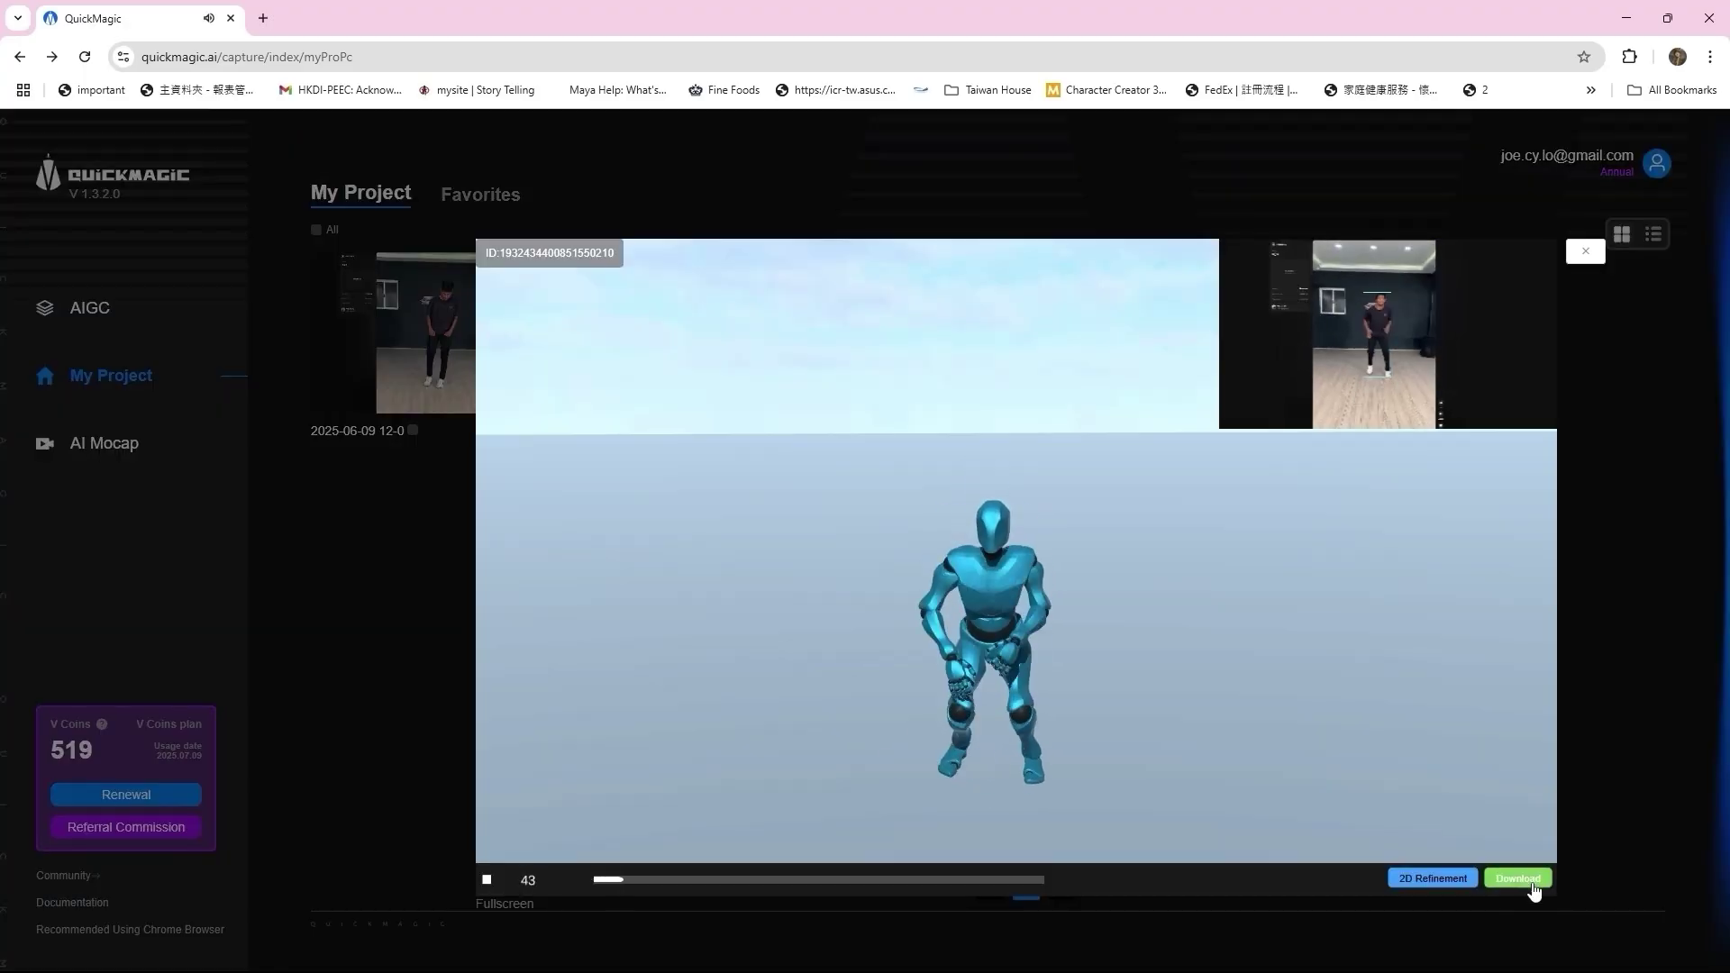
click(1532, 881)
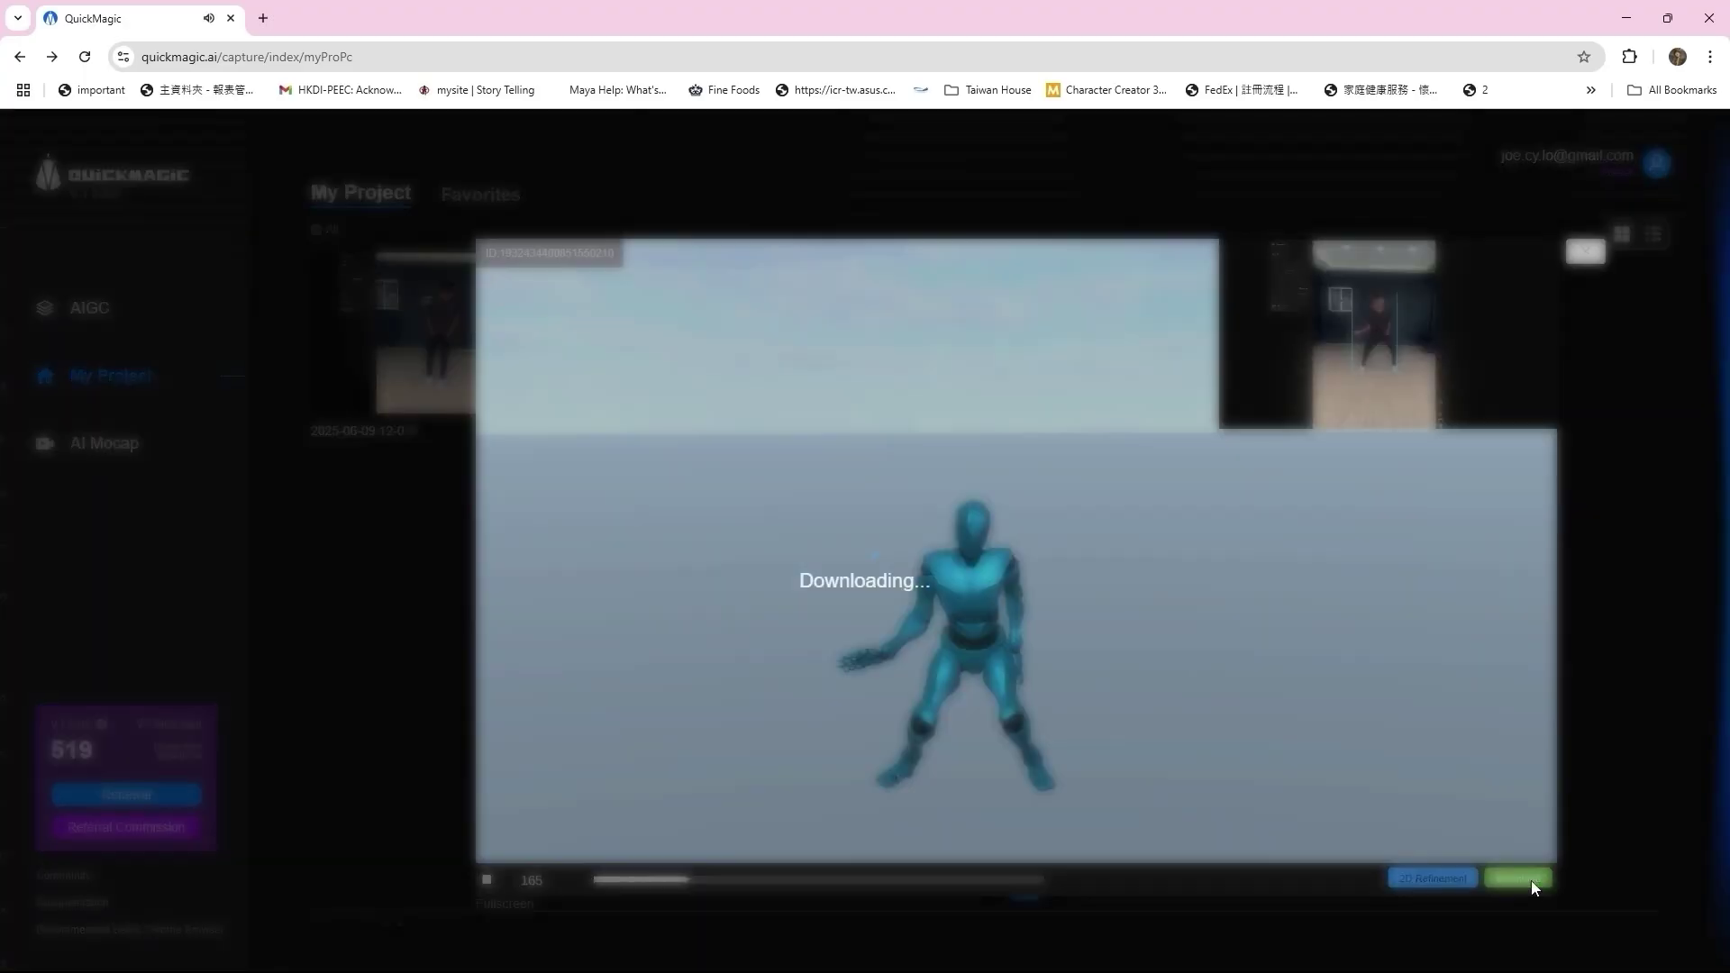
mouse_move(1550, 95)
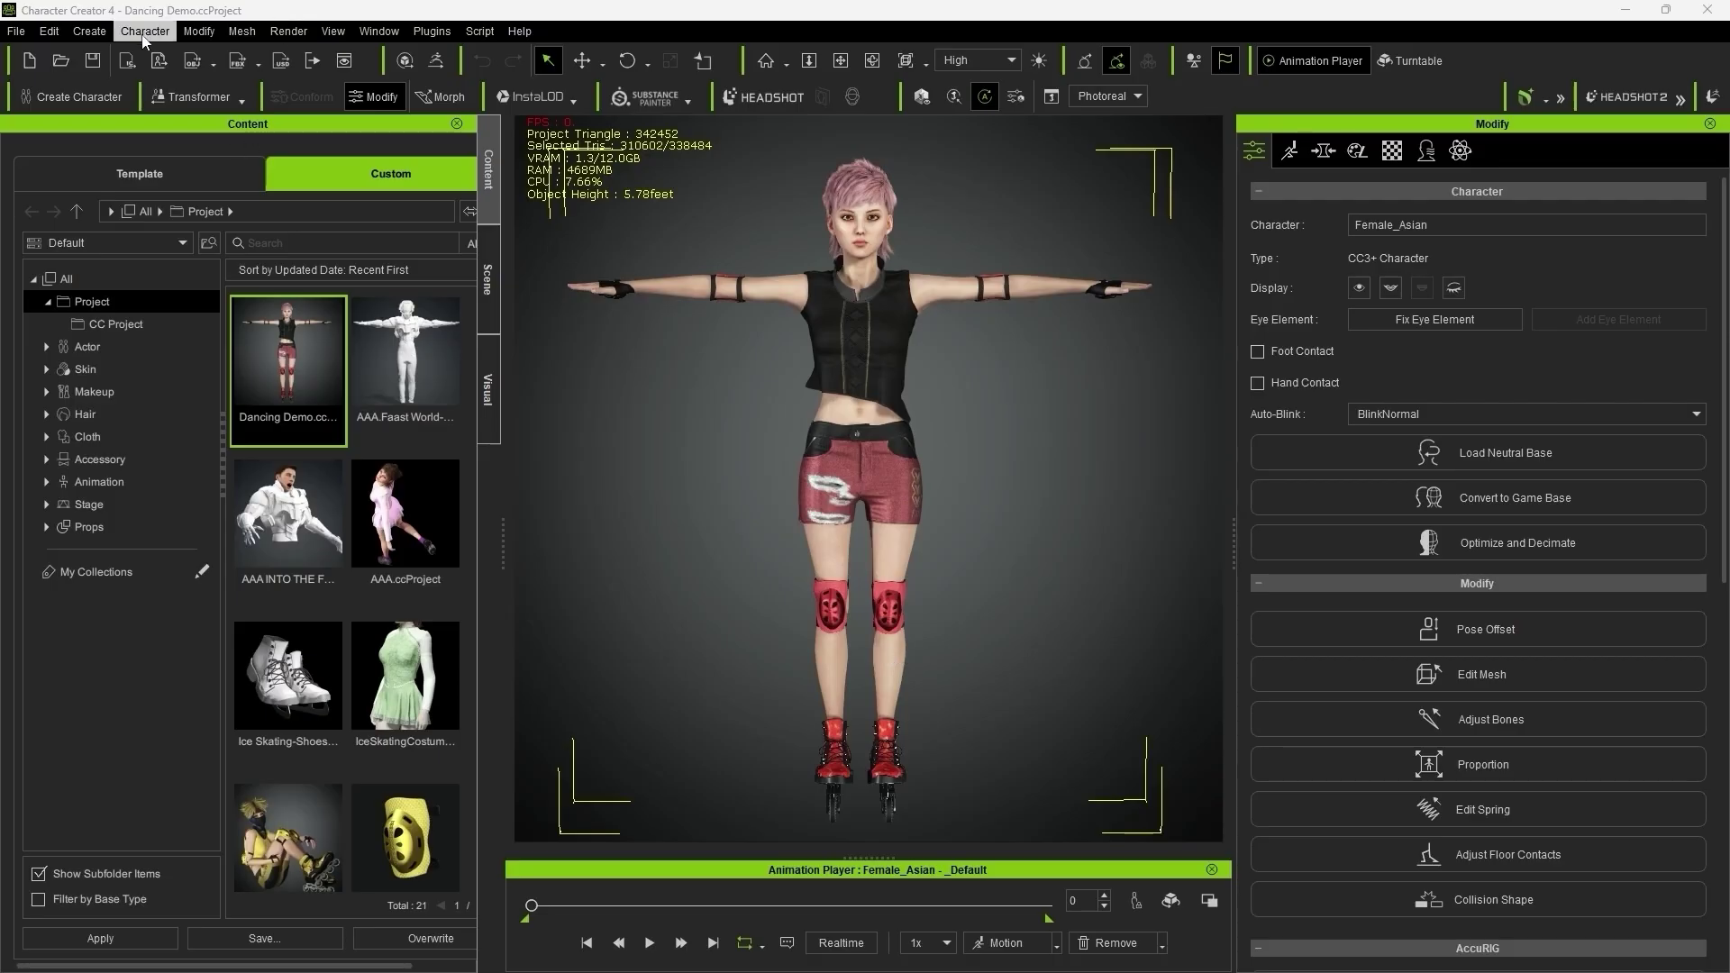
Step: Import the downloaded Mixamo motion FBX onto the Female_Asian character
click(16, 30)
mouse_move(101, 180)
click(349, 207)
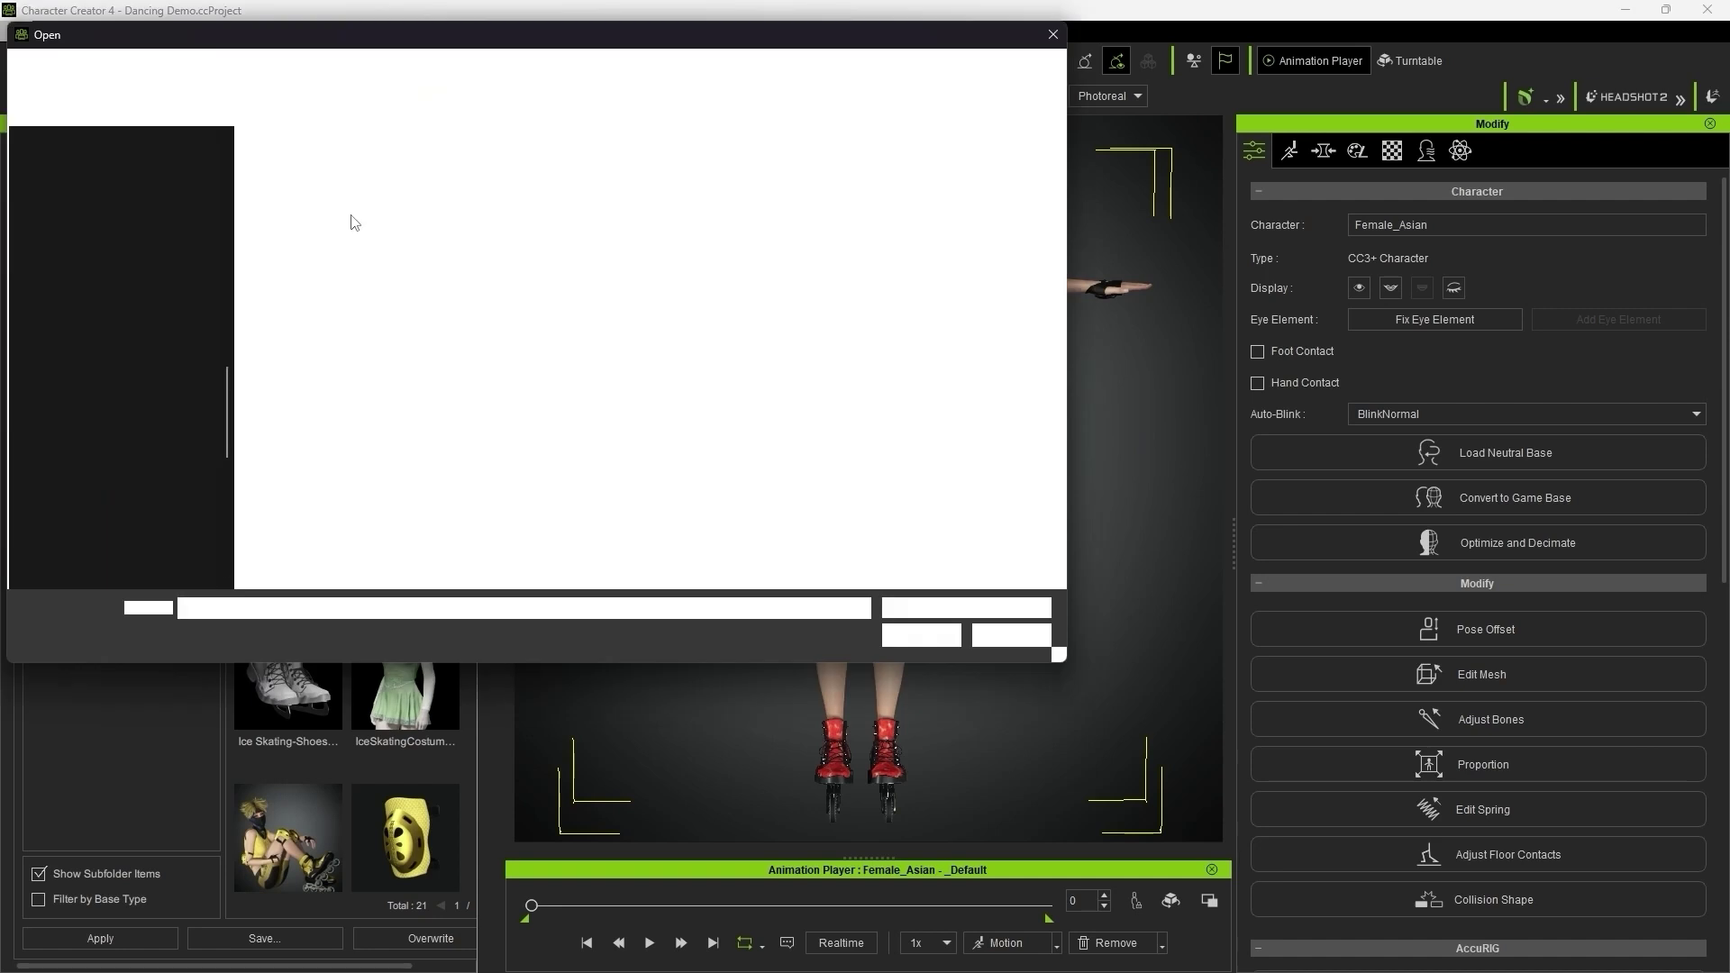
click(348, 165)
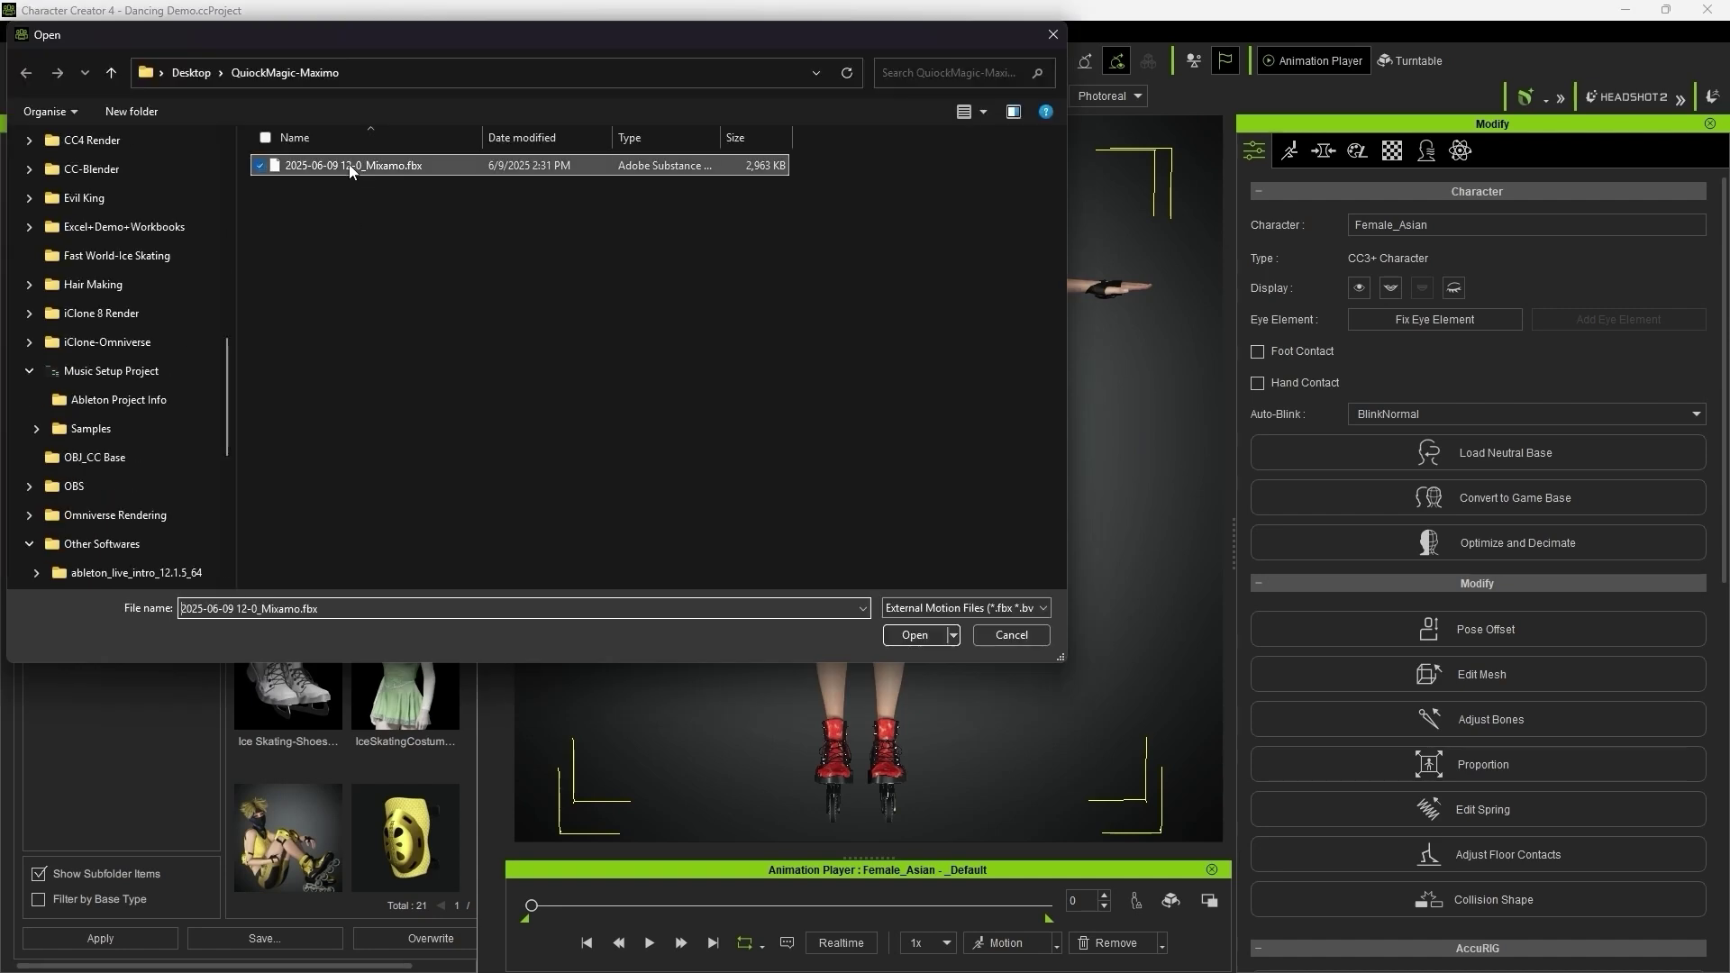
click(909, 633)
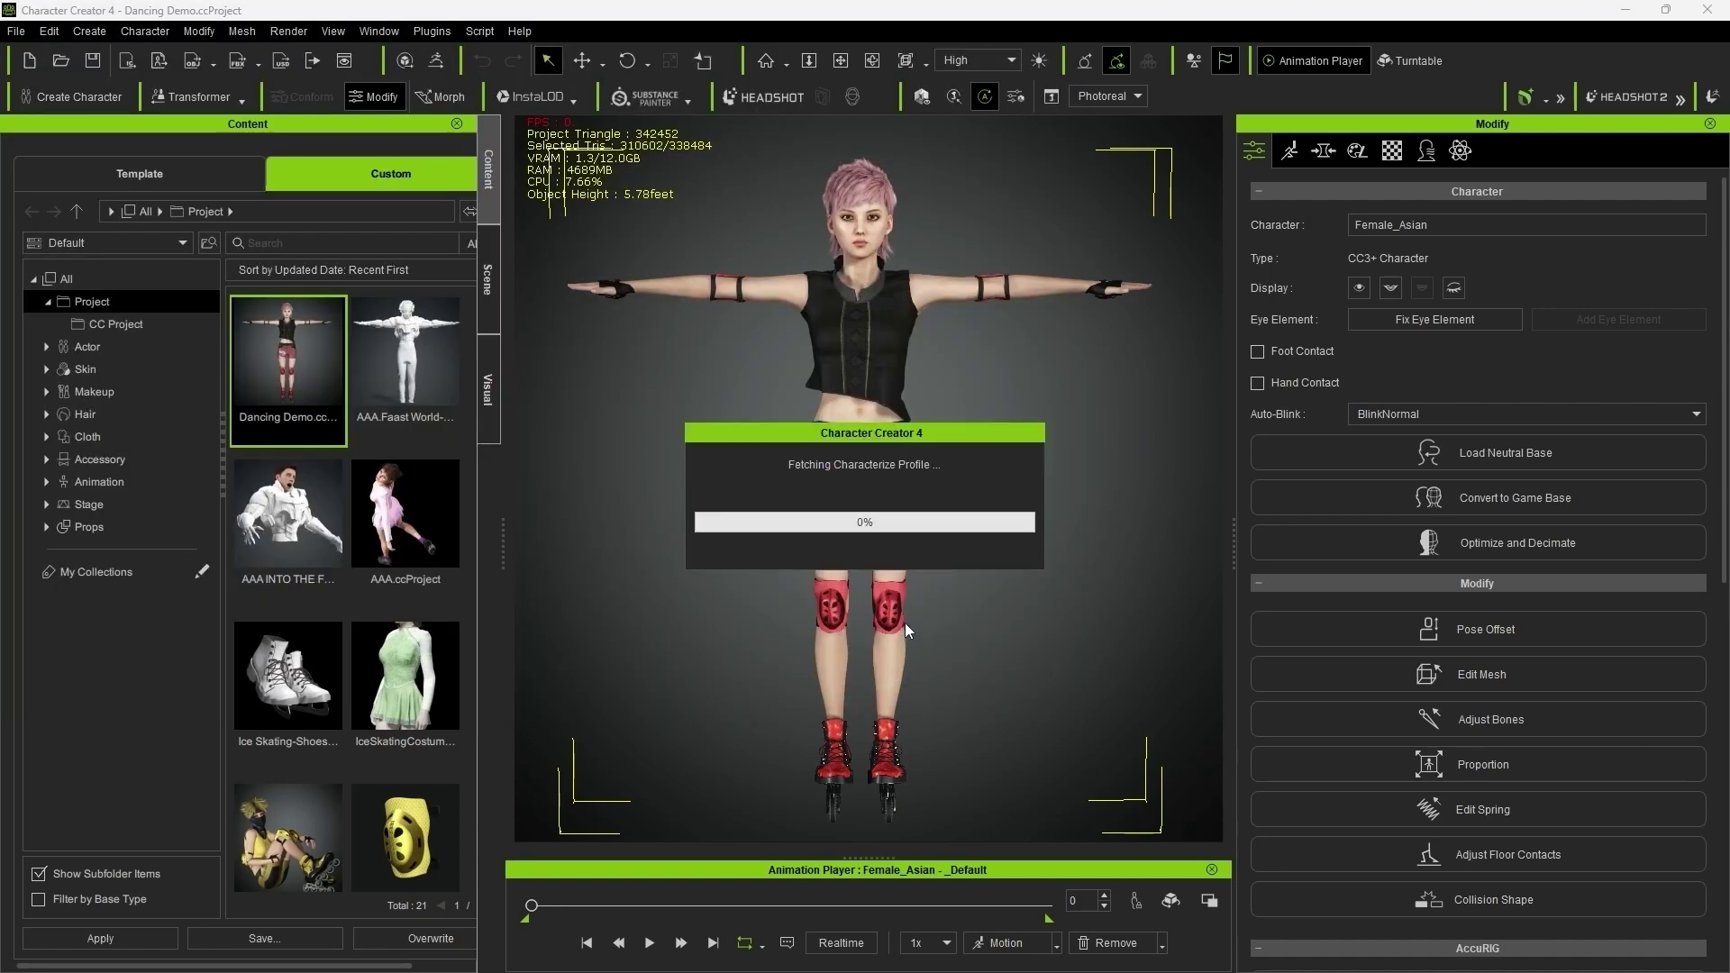
Step: Convert the imported motion, dismiss the warning, and play the dance
click(785, 712)
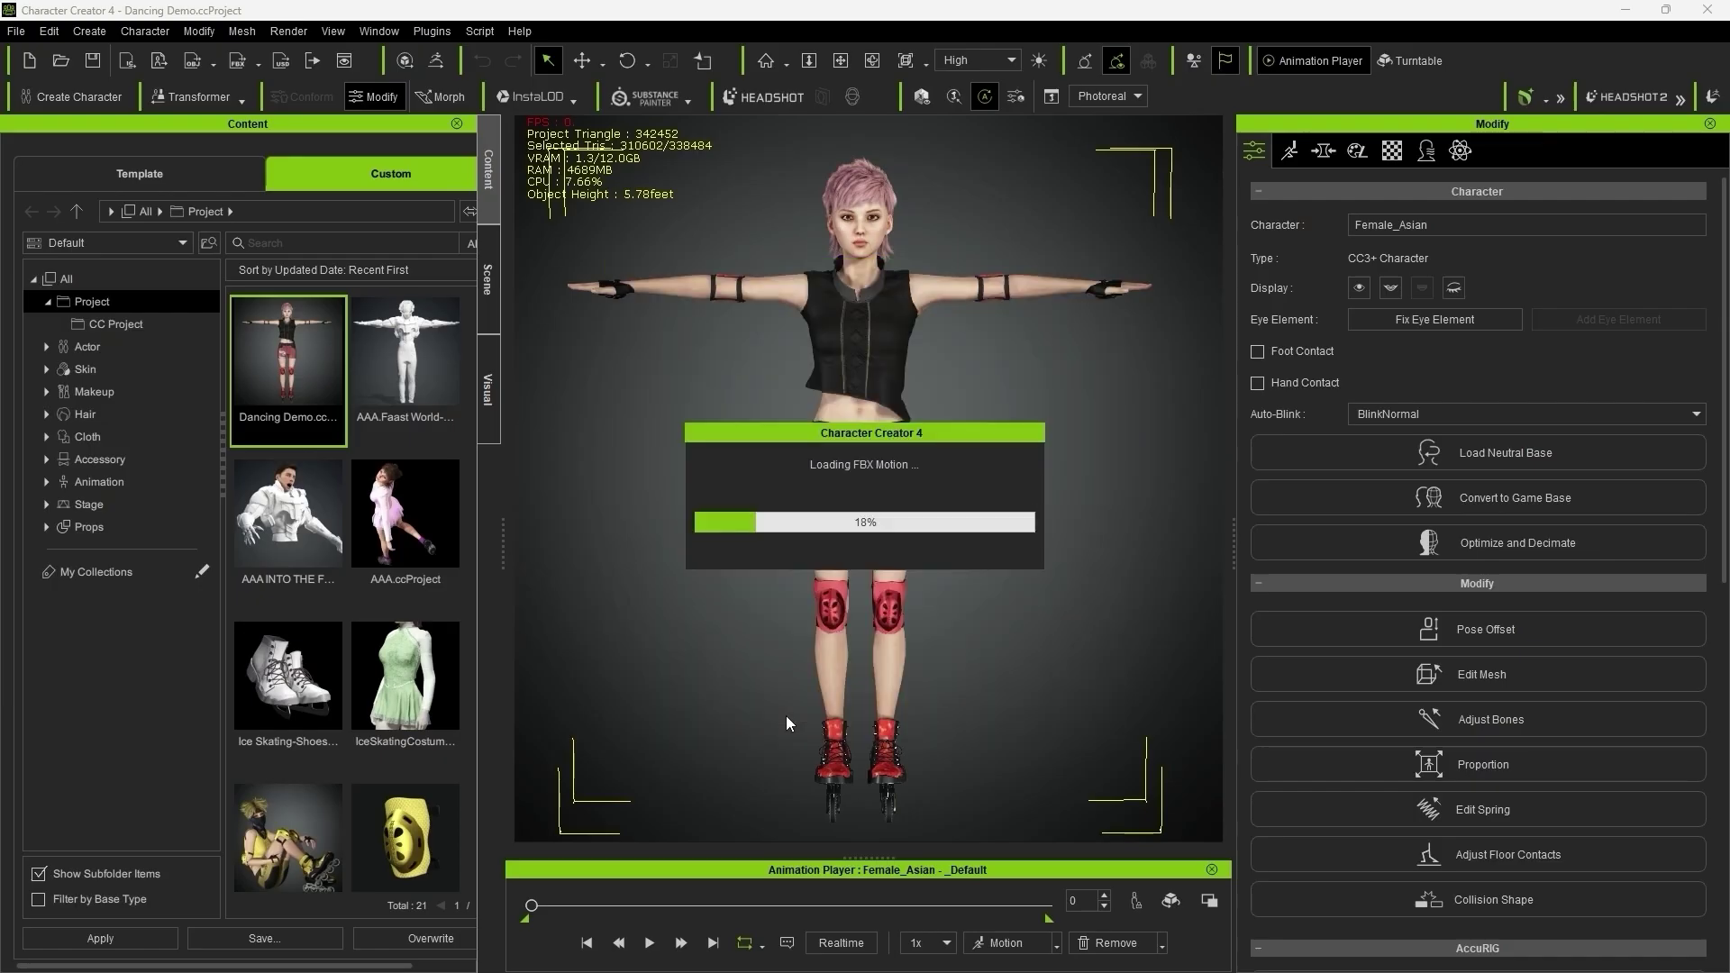
click(1012, 760)
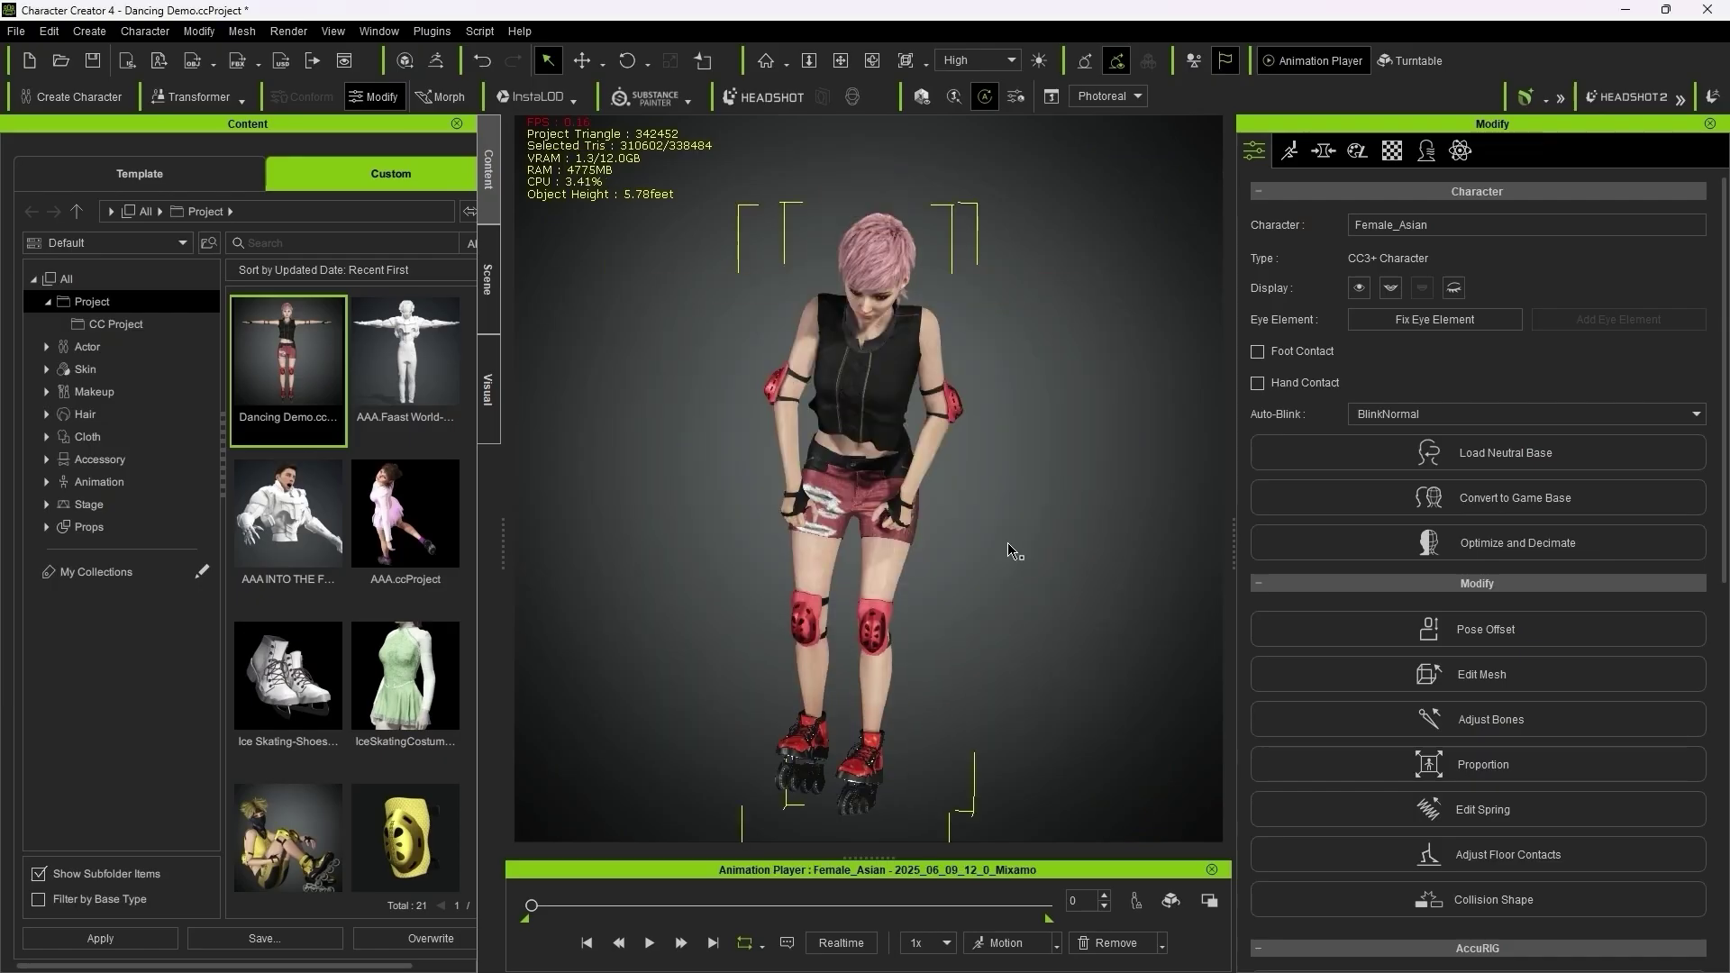
click(649, 942)
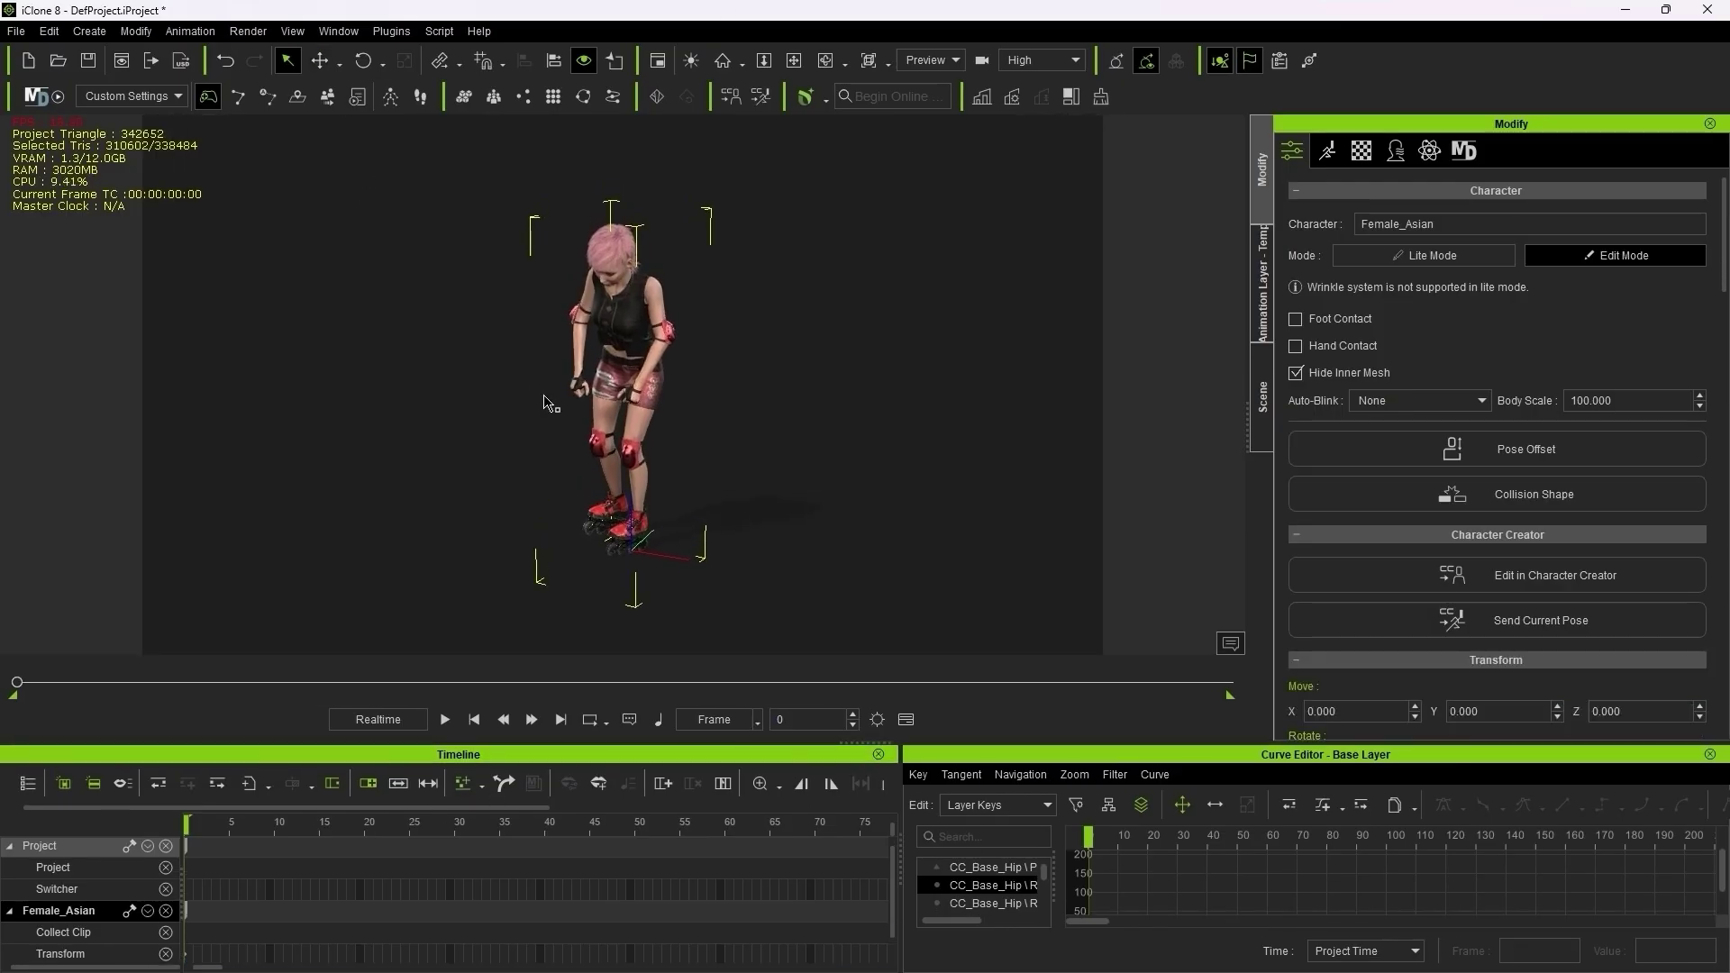
Step: Play the Female_Asian dance on the iClone timeline, then stop it partway by scrubbing
click(444, 719)
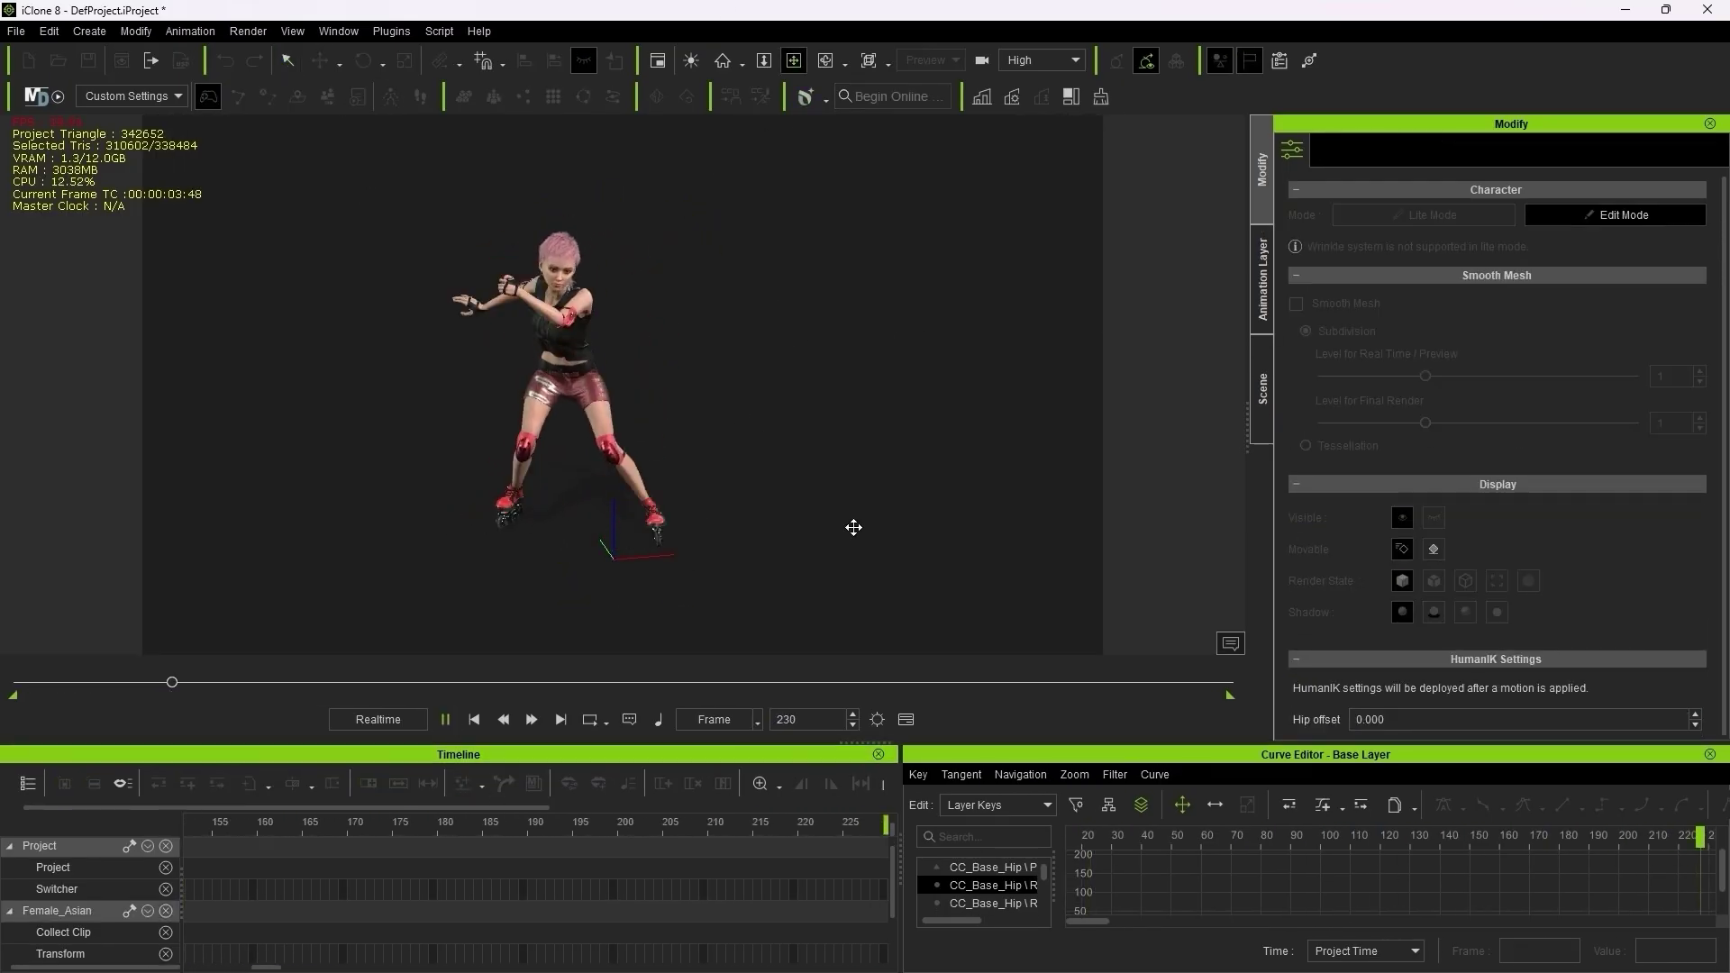
drag(368, 682, 285, 684)
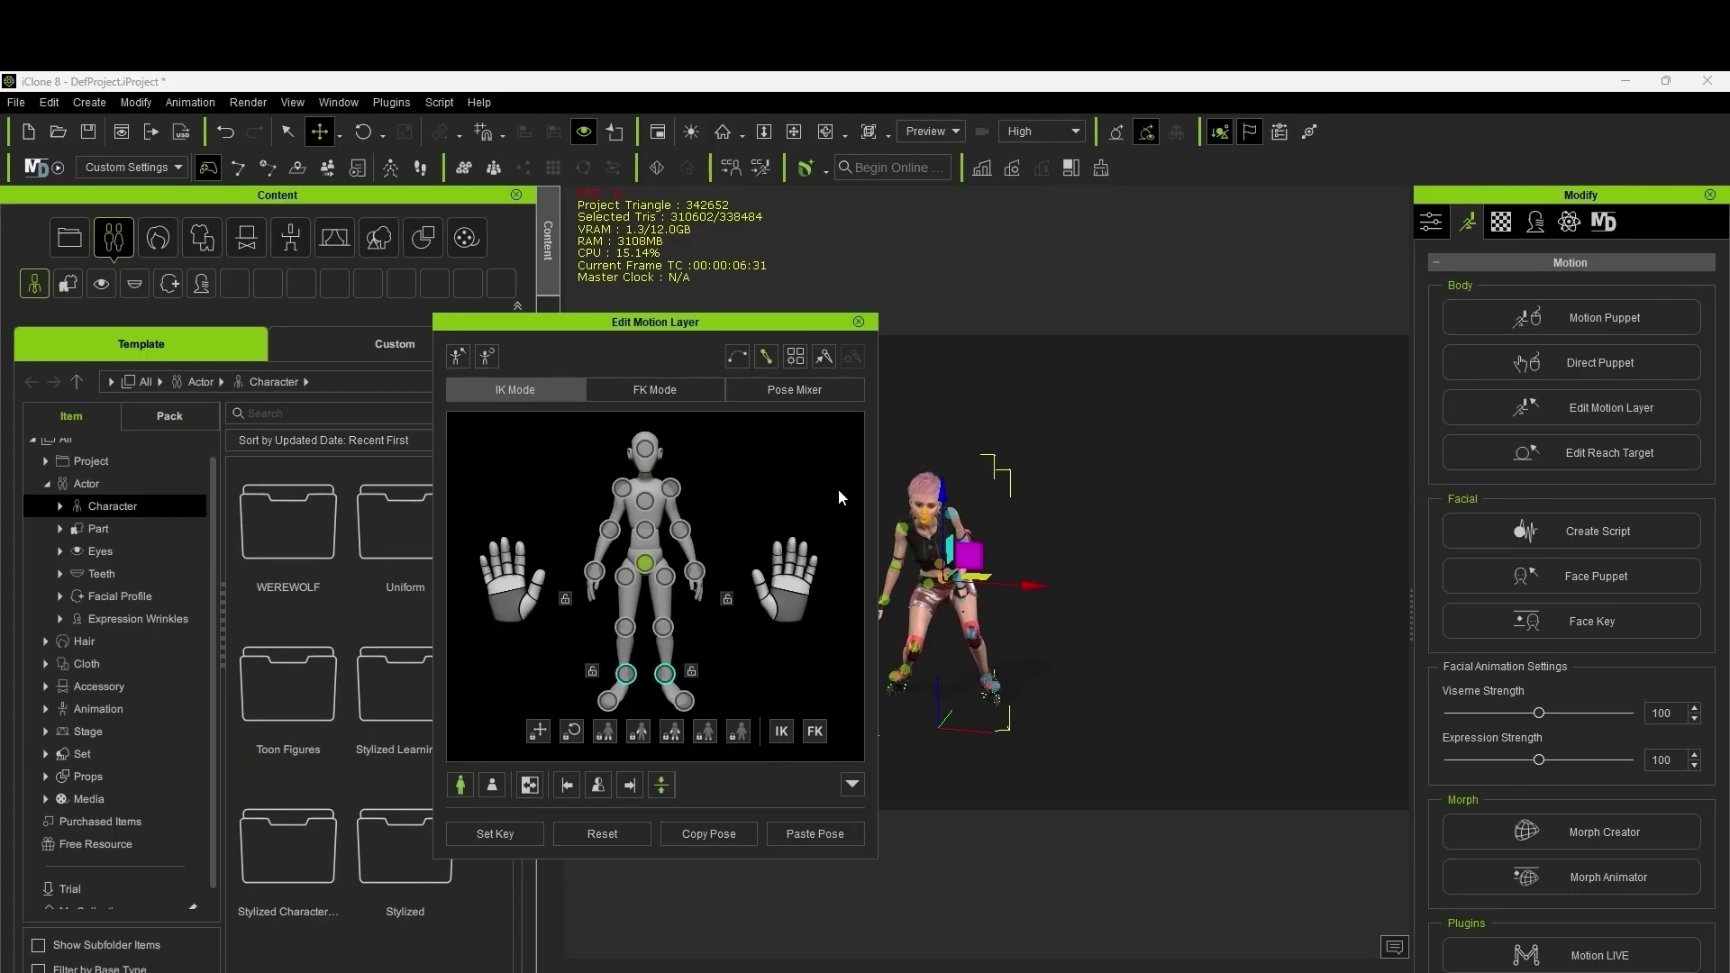
Step: Select the right-hand effector in Edit Motion Layer, replay the dance, and browse the export commands
click(693, 572)
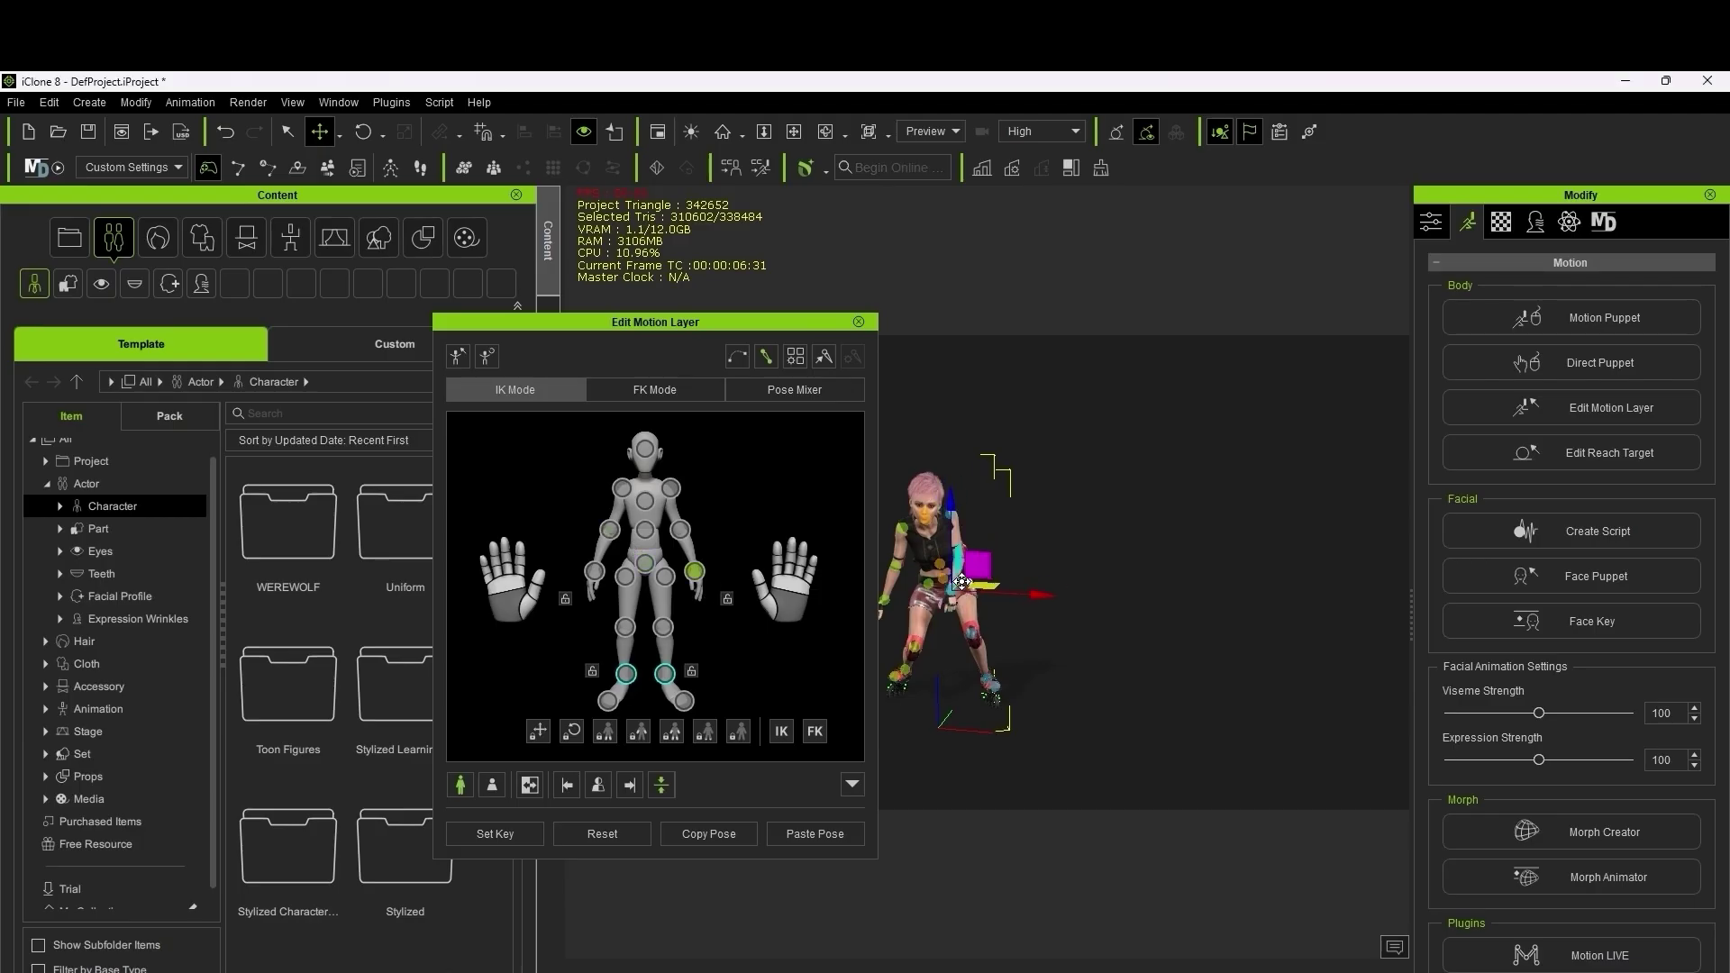
key(space)
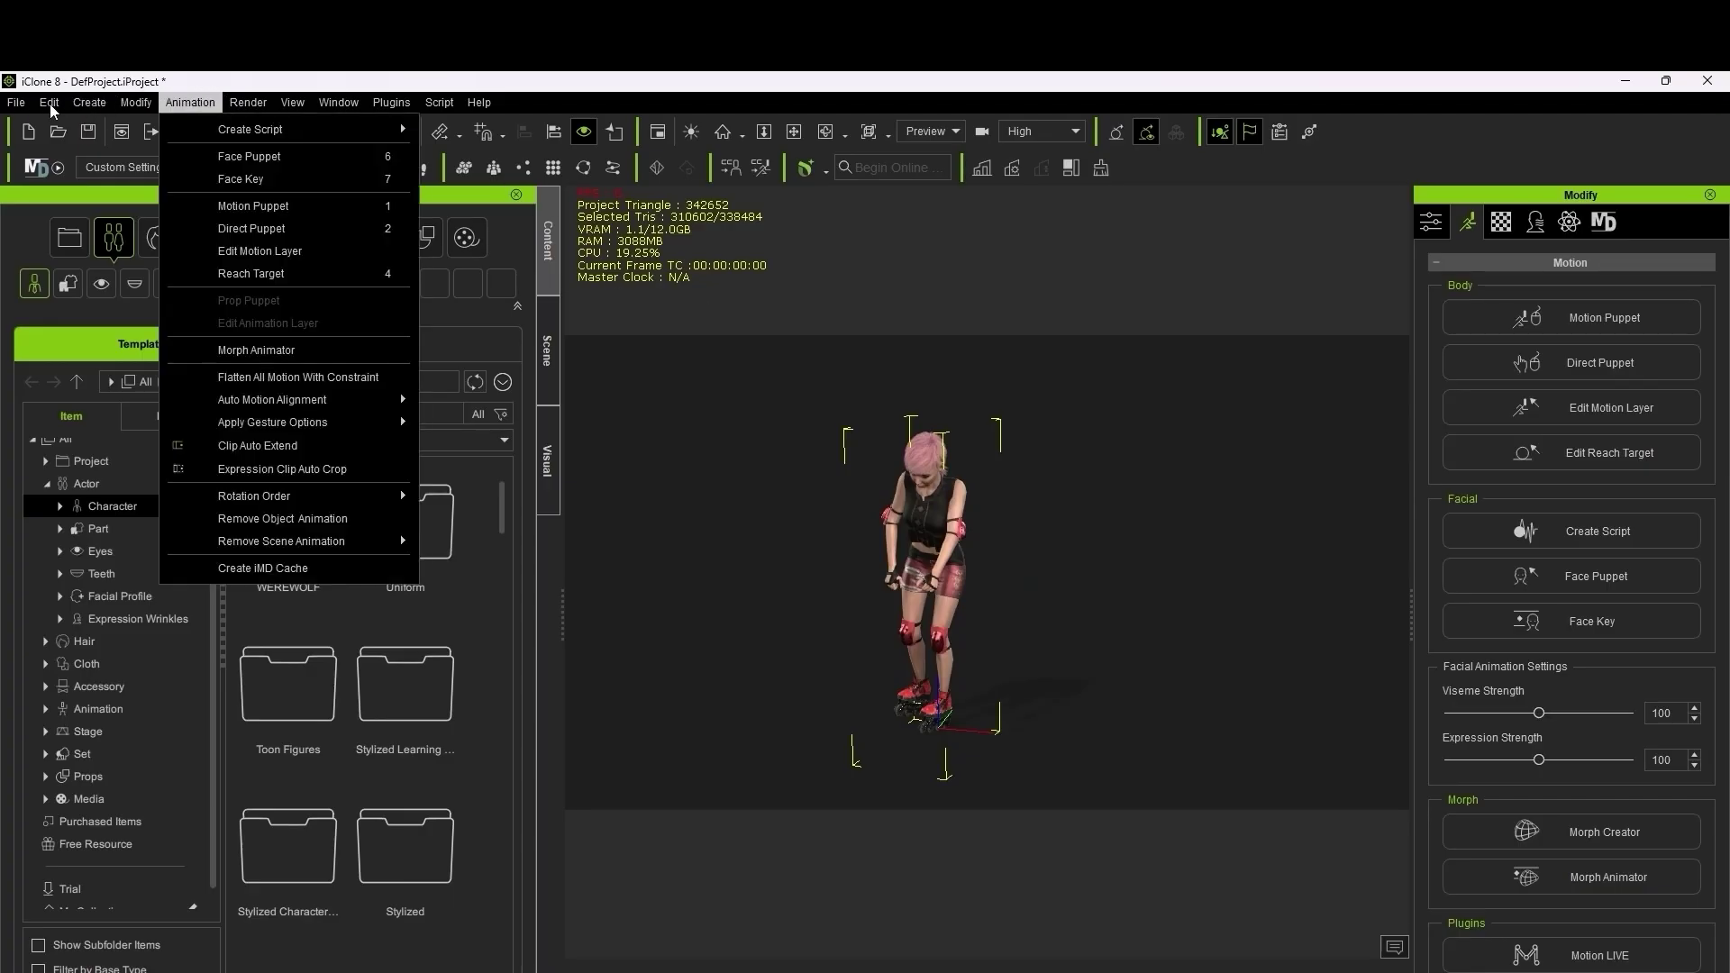
click(17, 104)
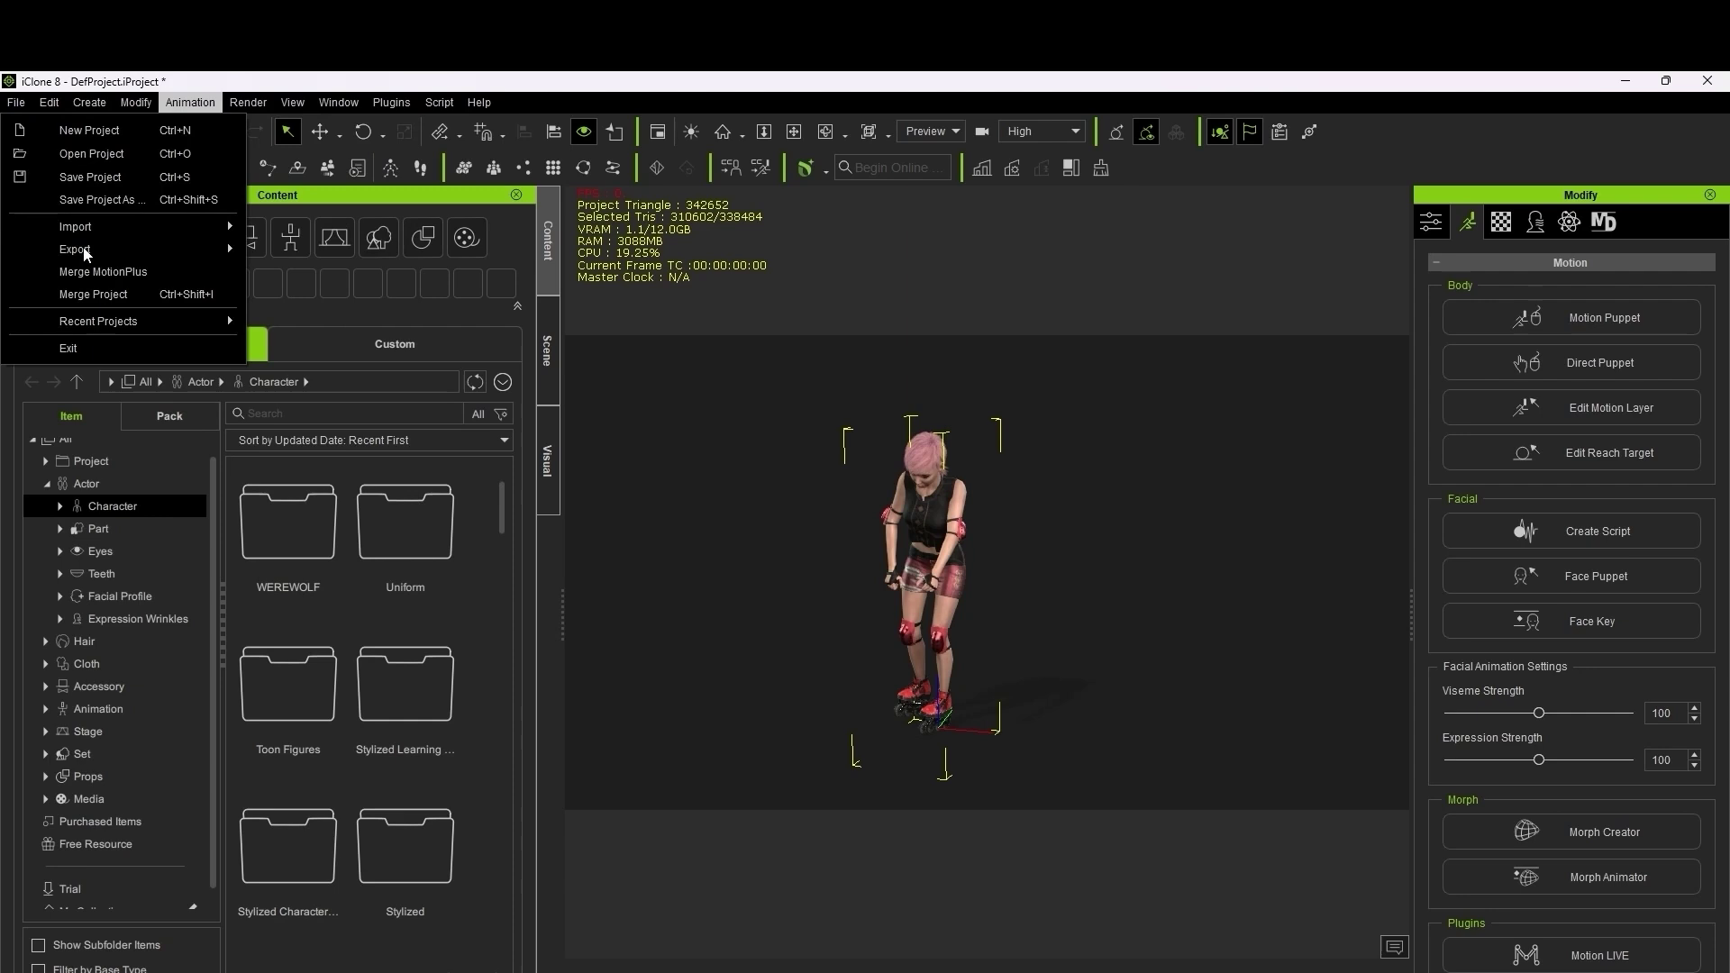
key(Escape)
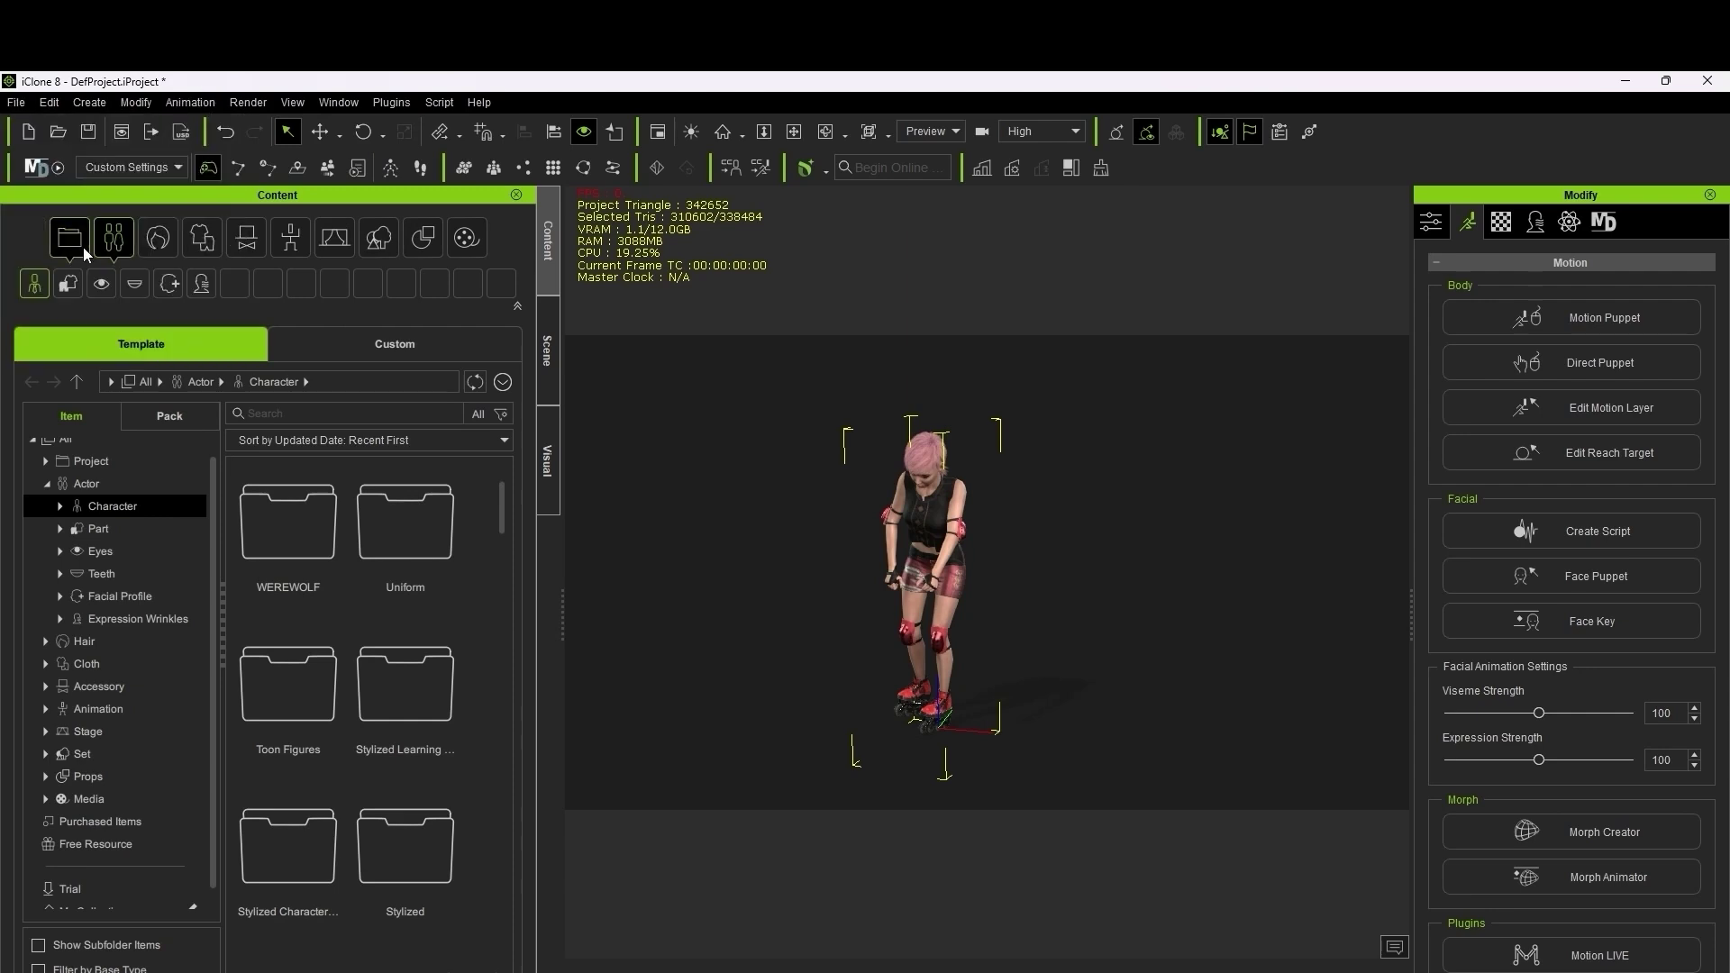
click(17, 103)
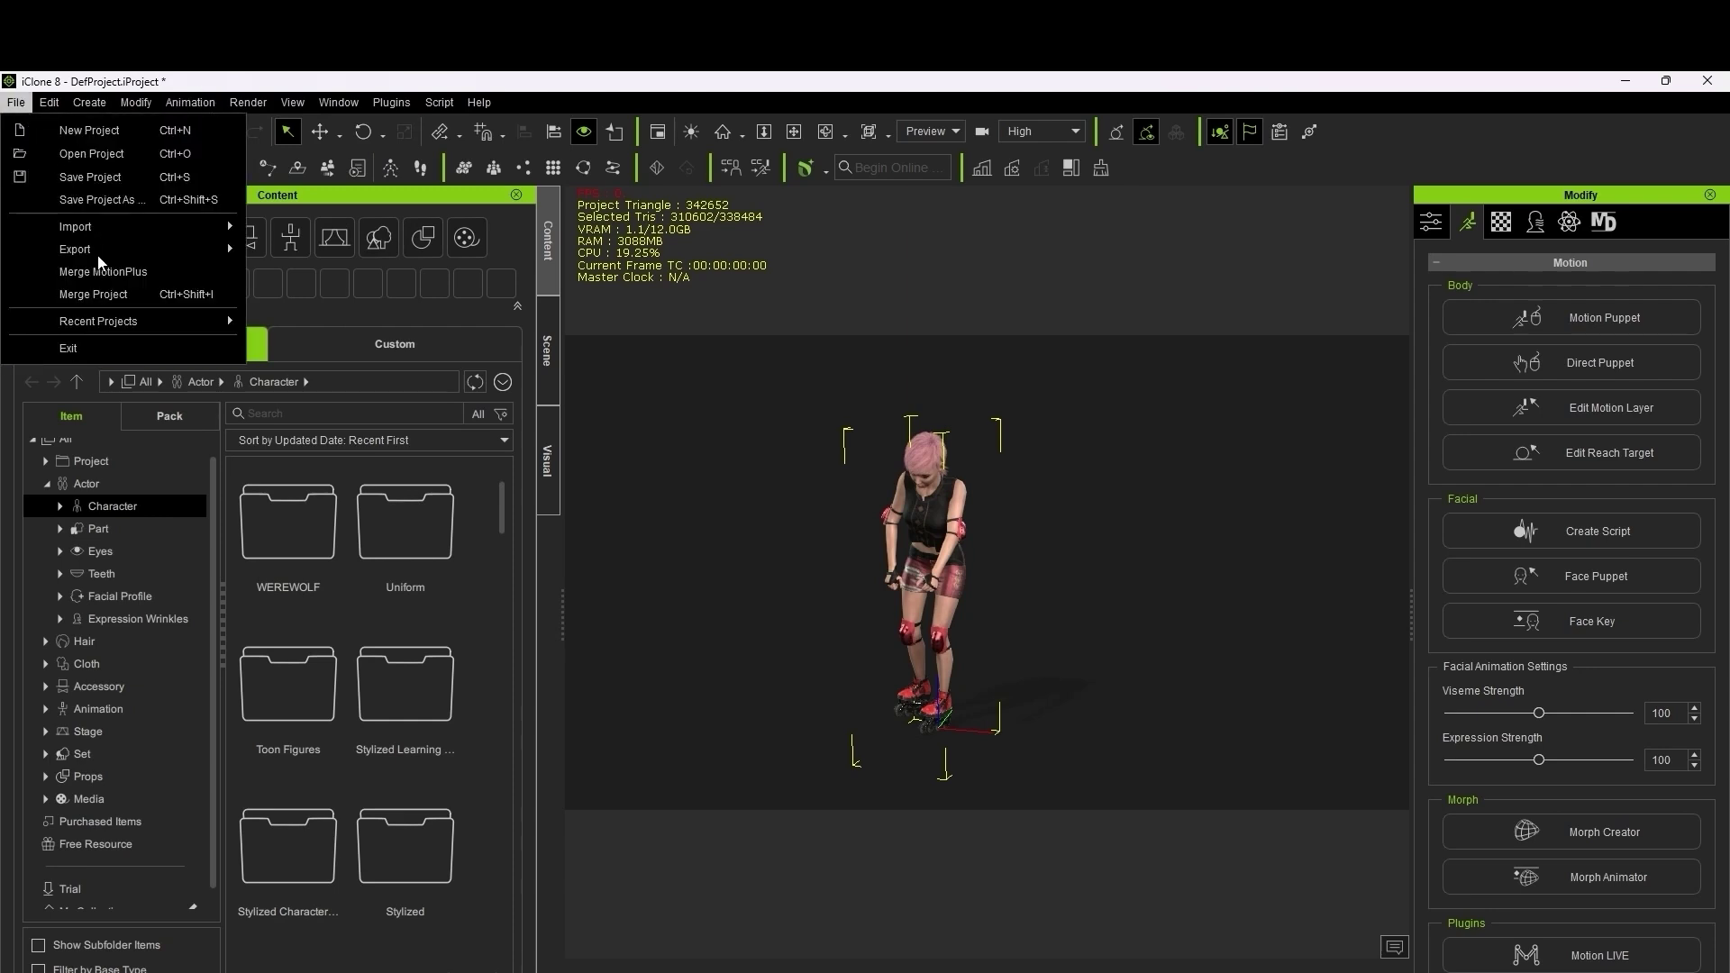
Step: Inspect the Export FBX dialog's Blender target preset and options, then close it
mouse_move(101, 251)
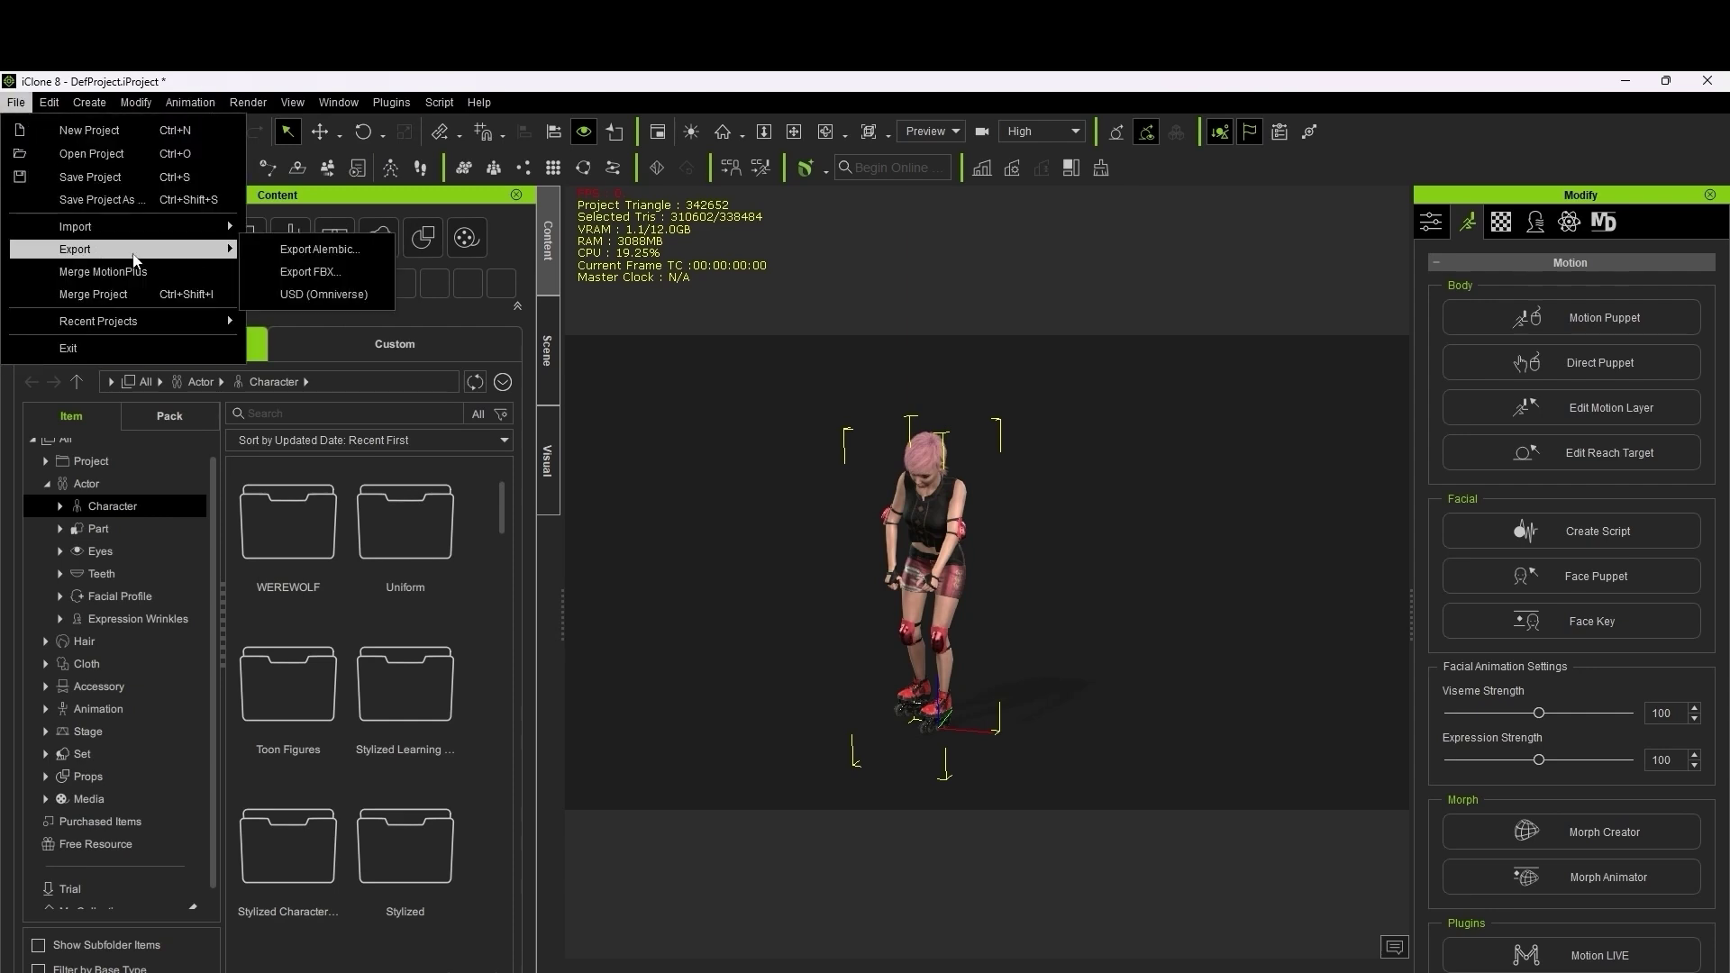
click(283, 279)
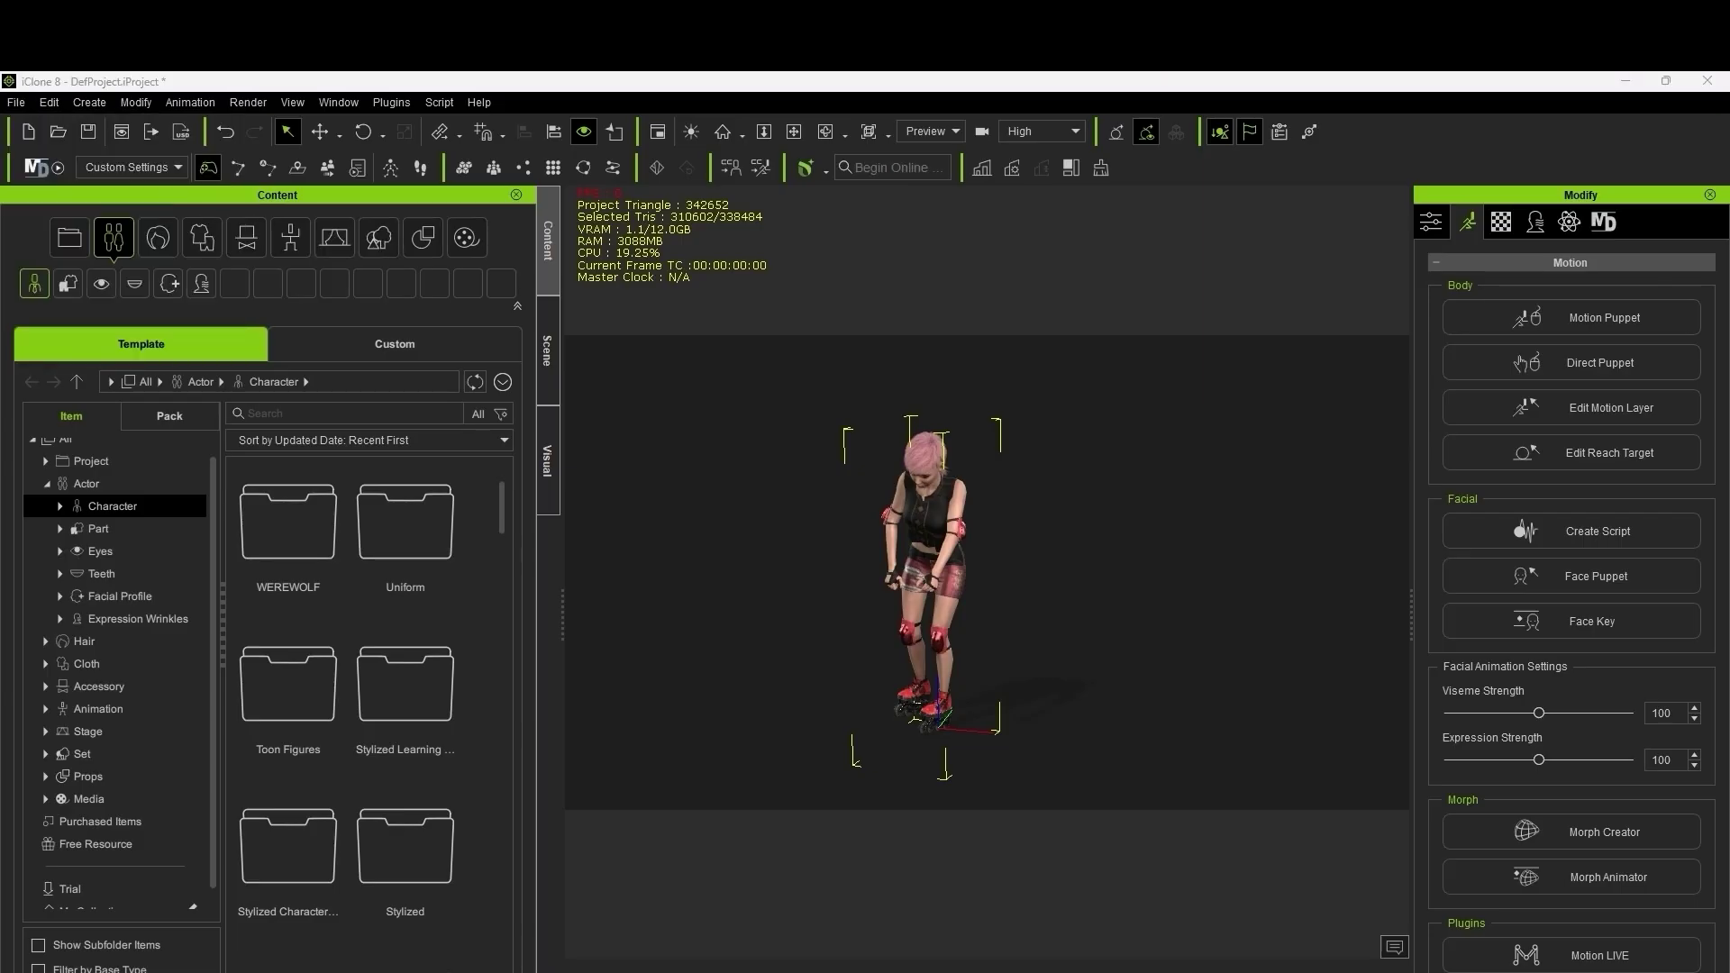
drag(1157, 608, 1338, 321)
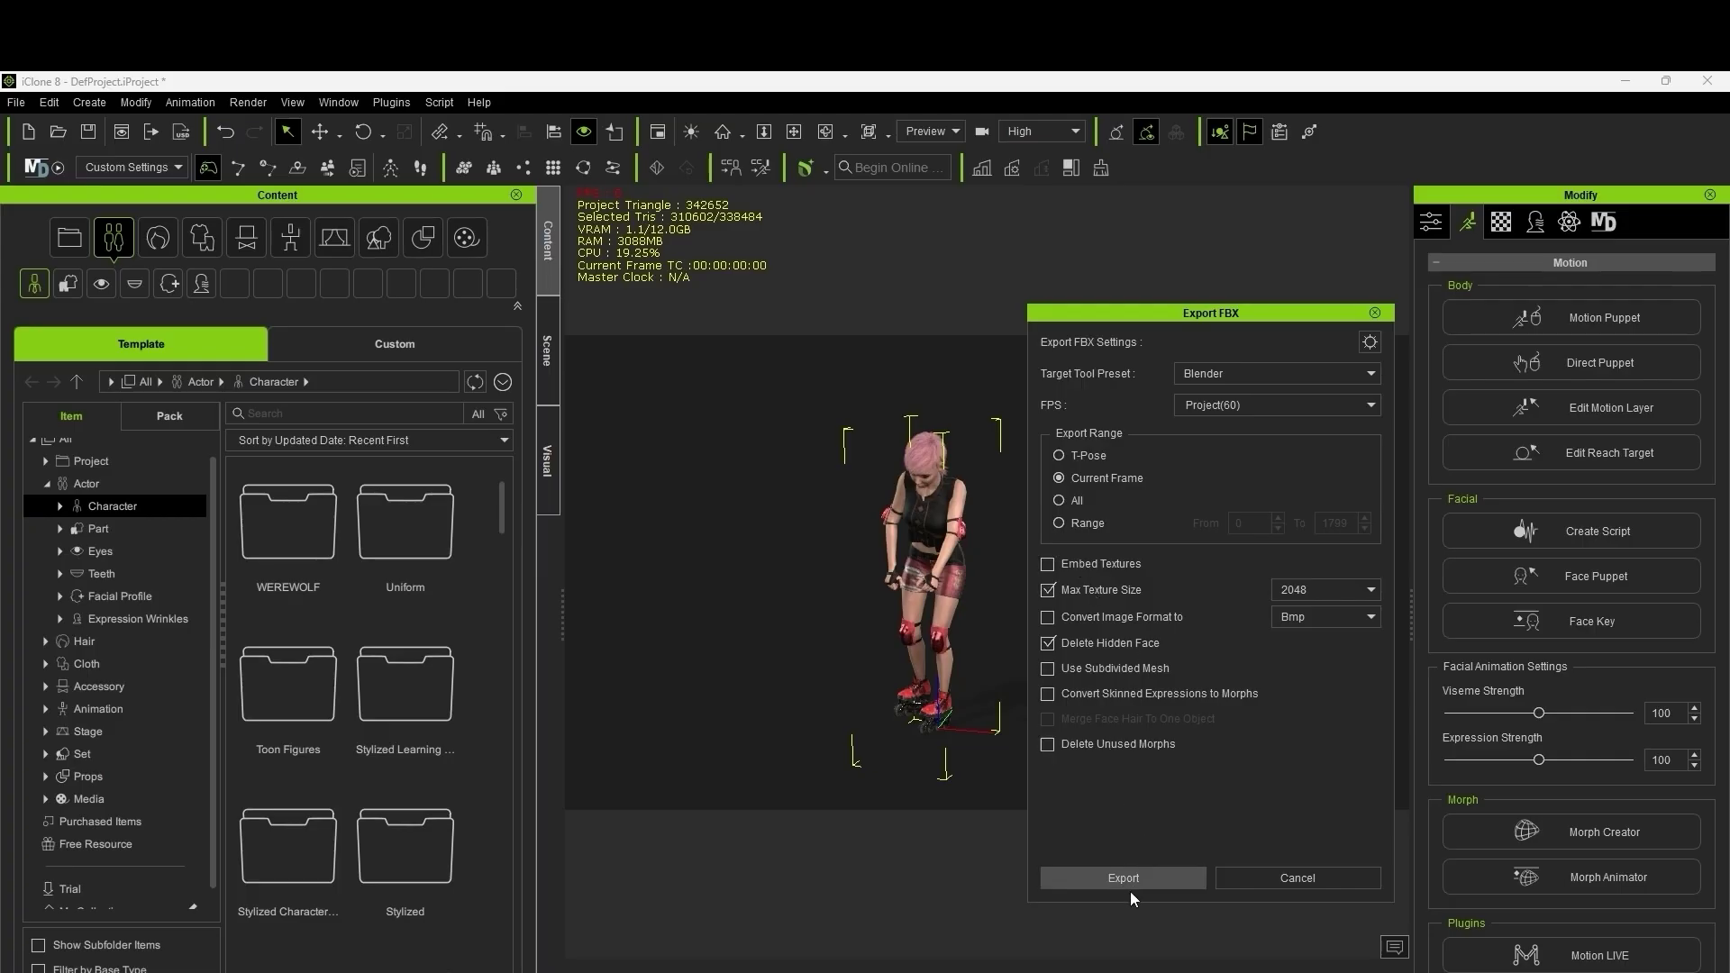
click(1375, 314)
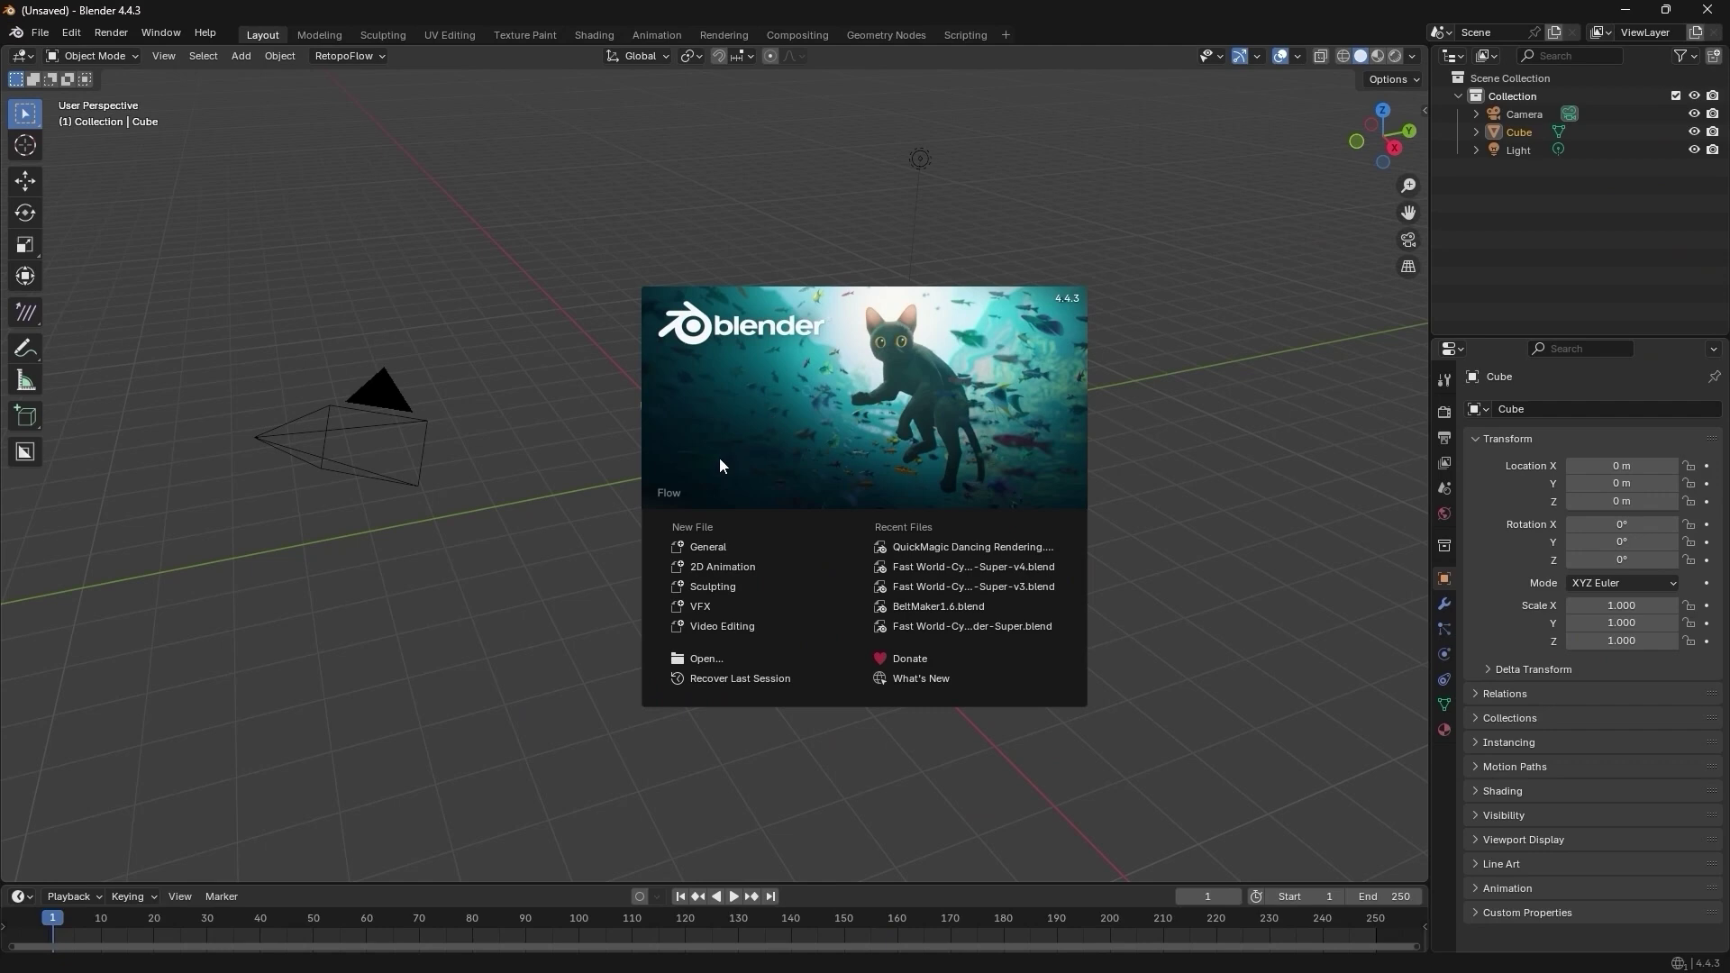
Step: Delete the default cube and show the CC/iC Pipeline tab in the N sidebar
click(456, 573)
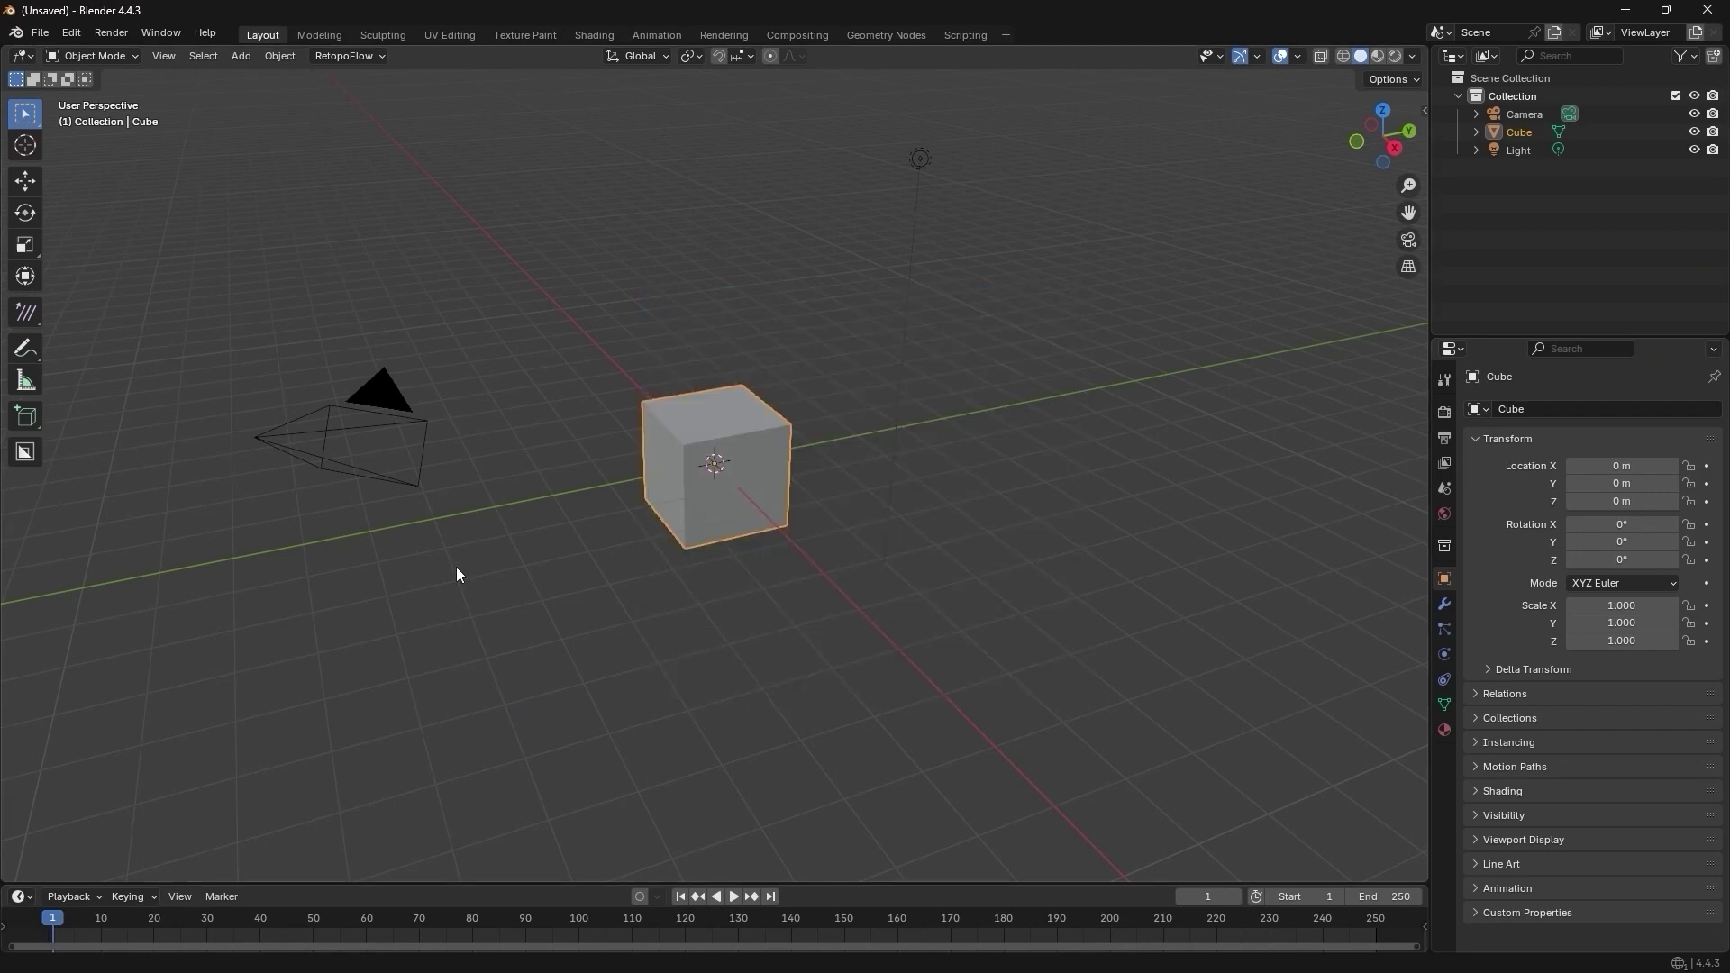
click(716, 488)
key(x)
click(738, 421)
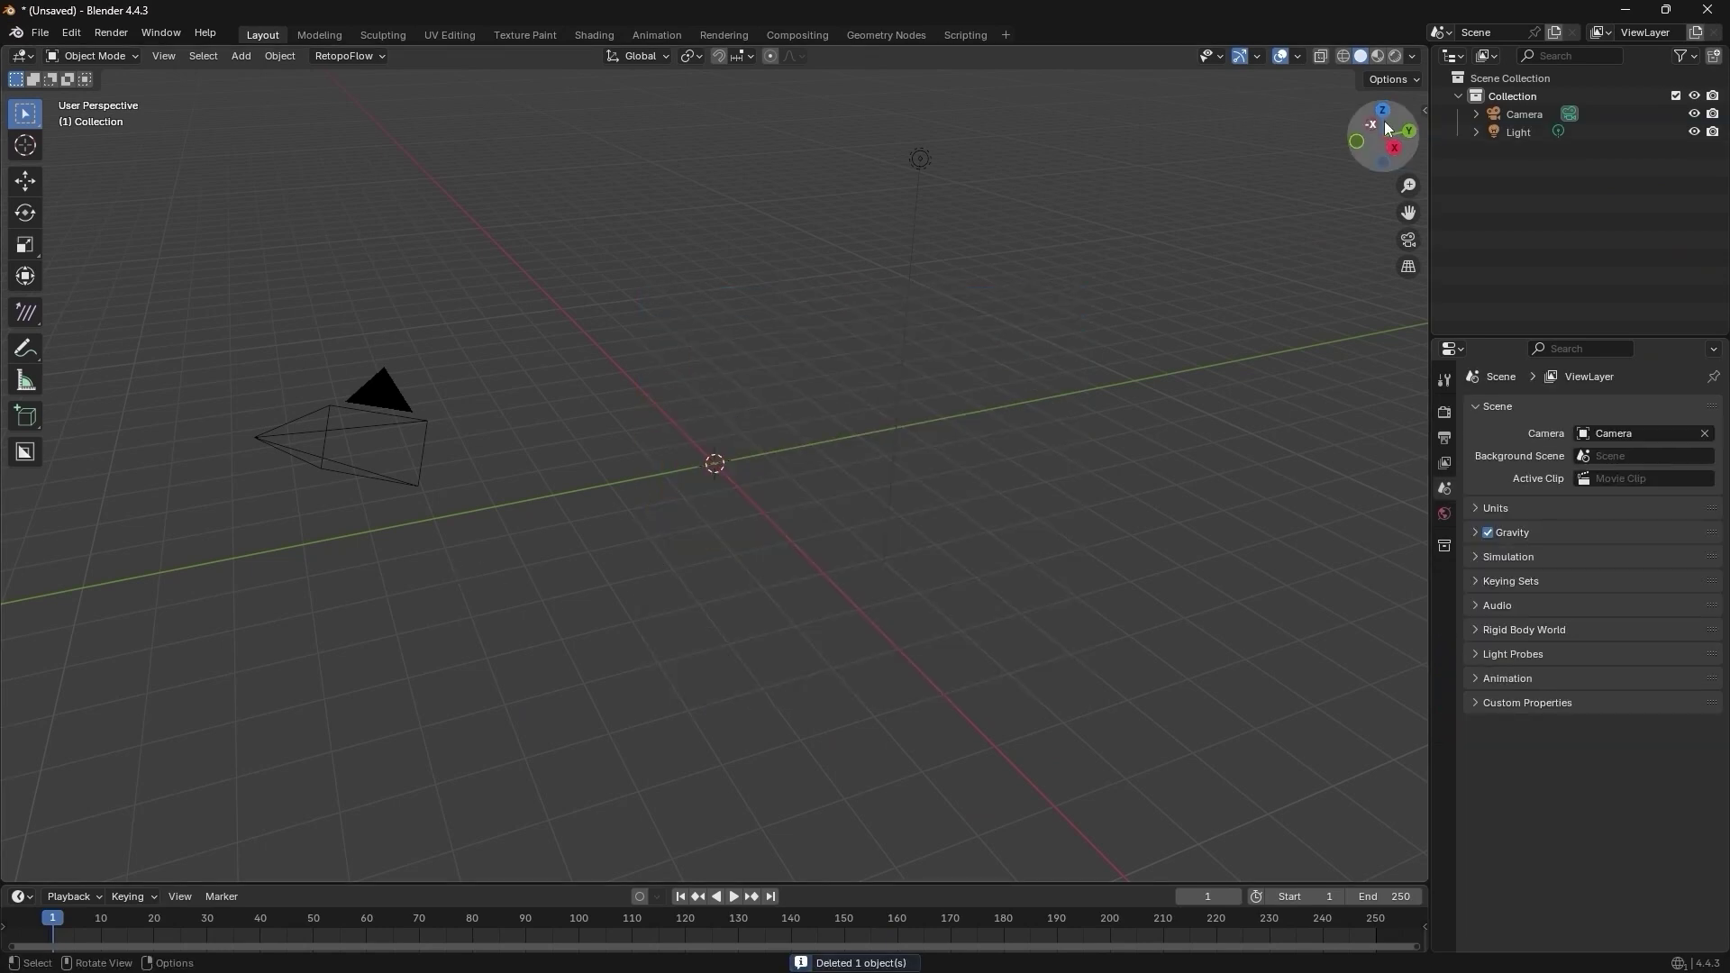
click(1424, 110)
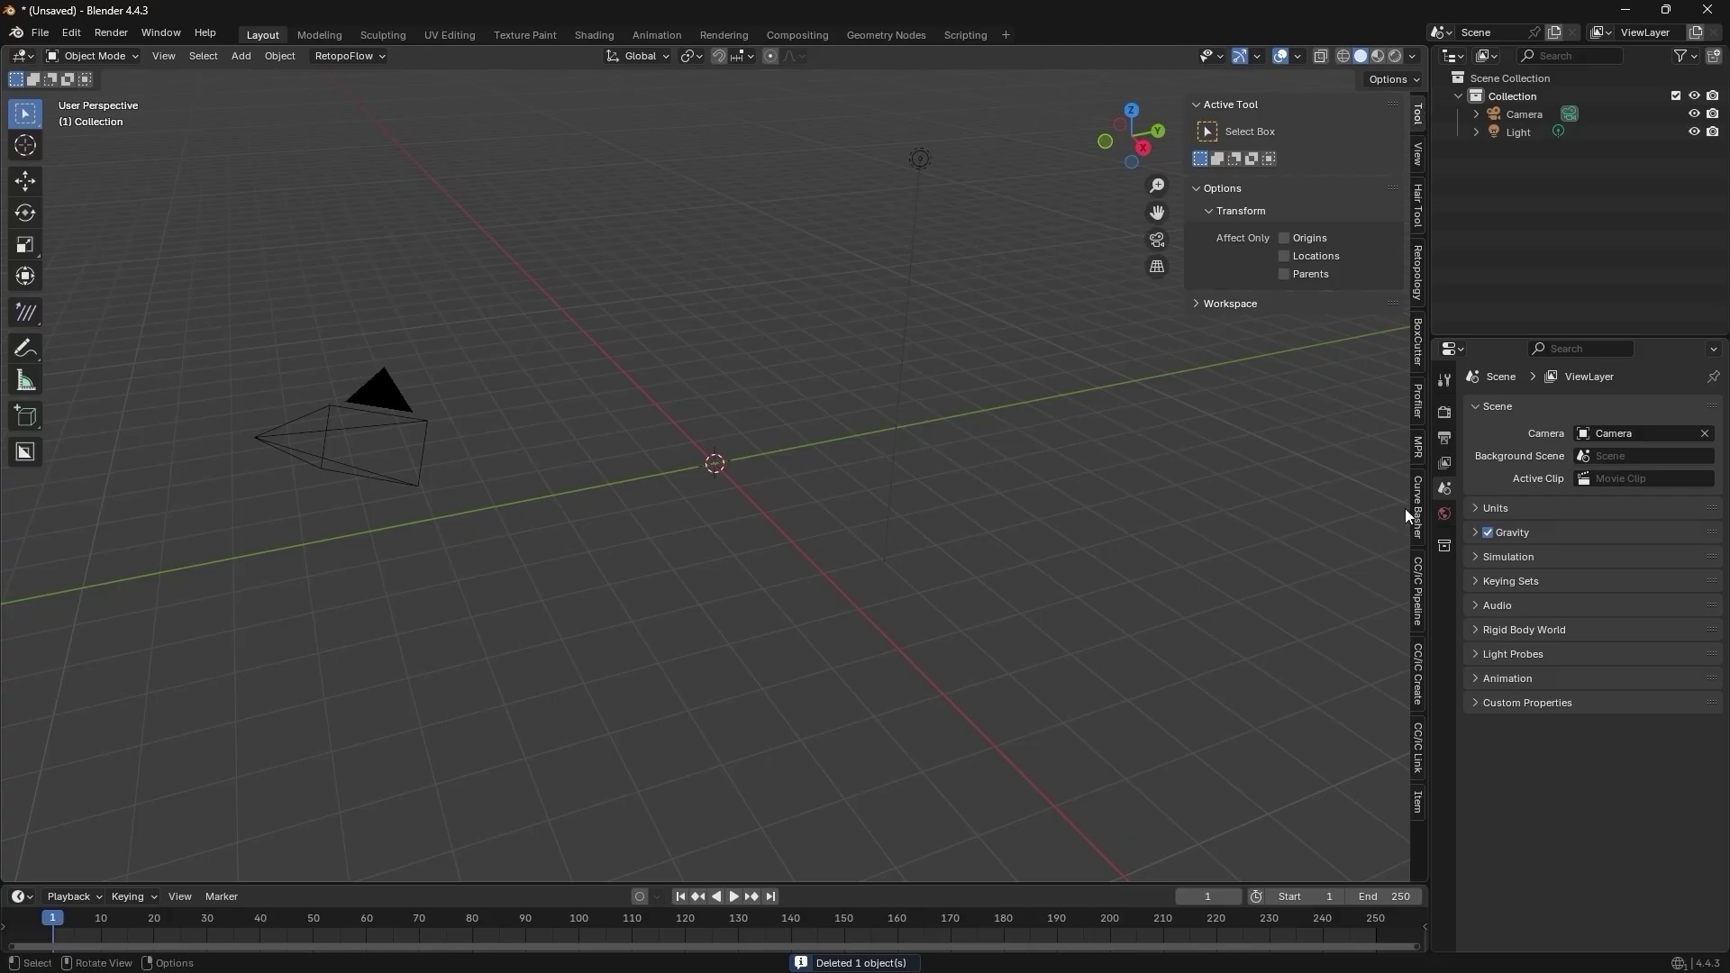
click(1418, 595)
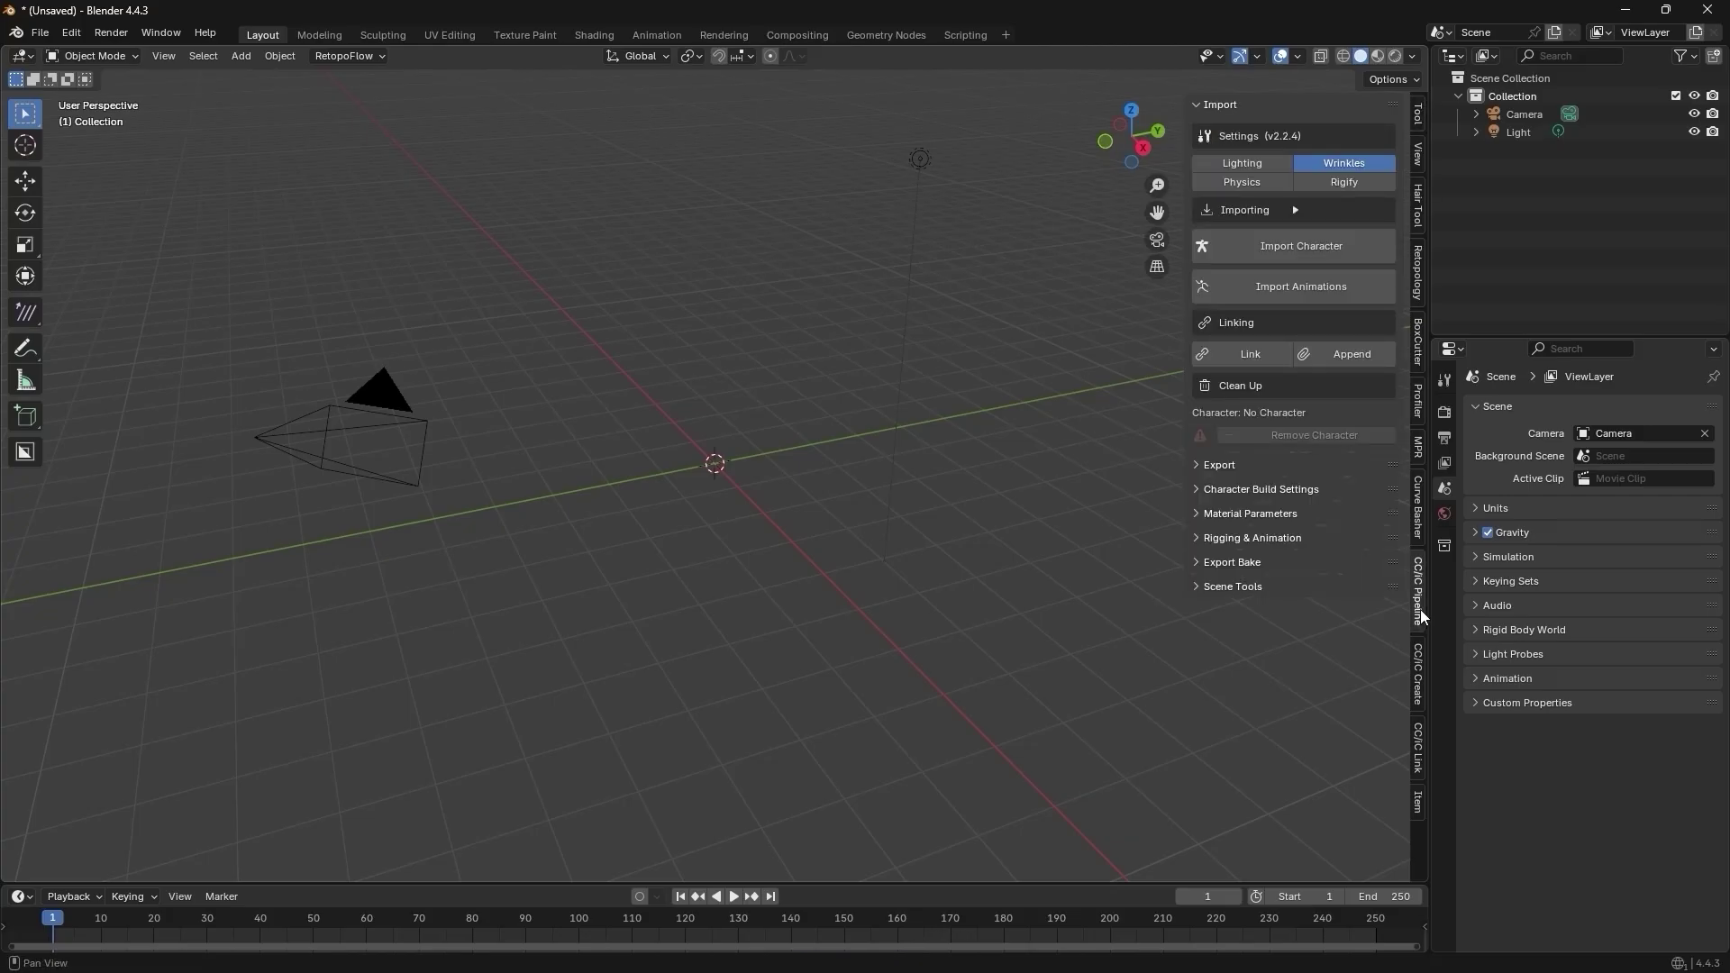
Step: Import the QuickMagic-Demo character FBX from Desktop\CC-Blender with Import Character
click(1354, 247)
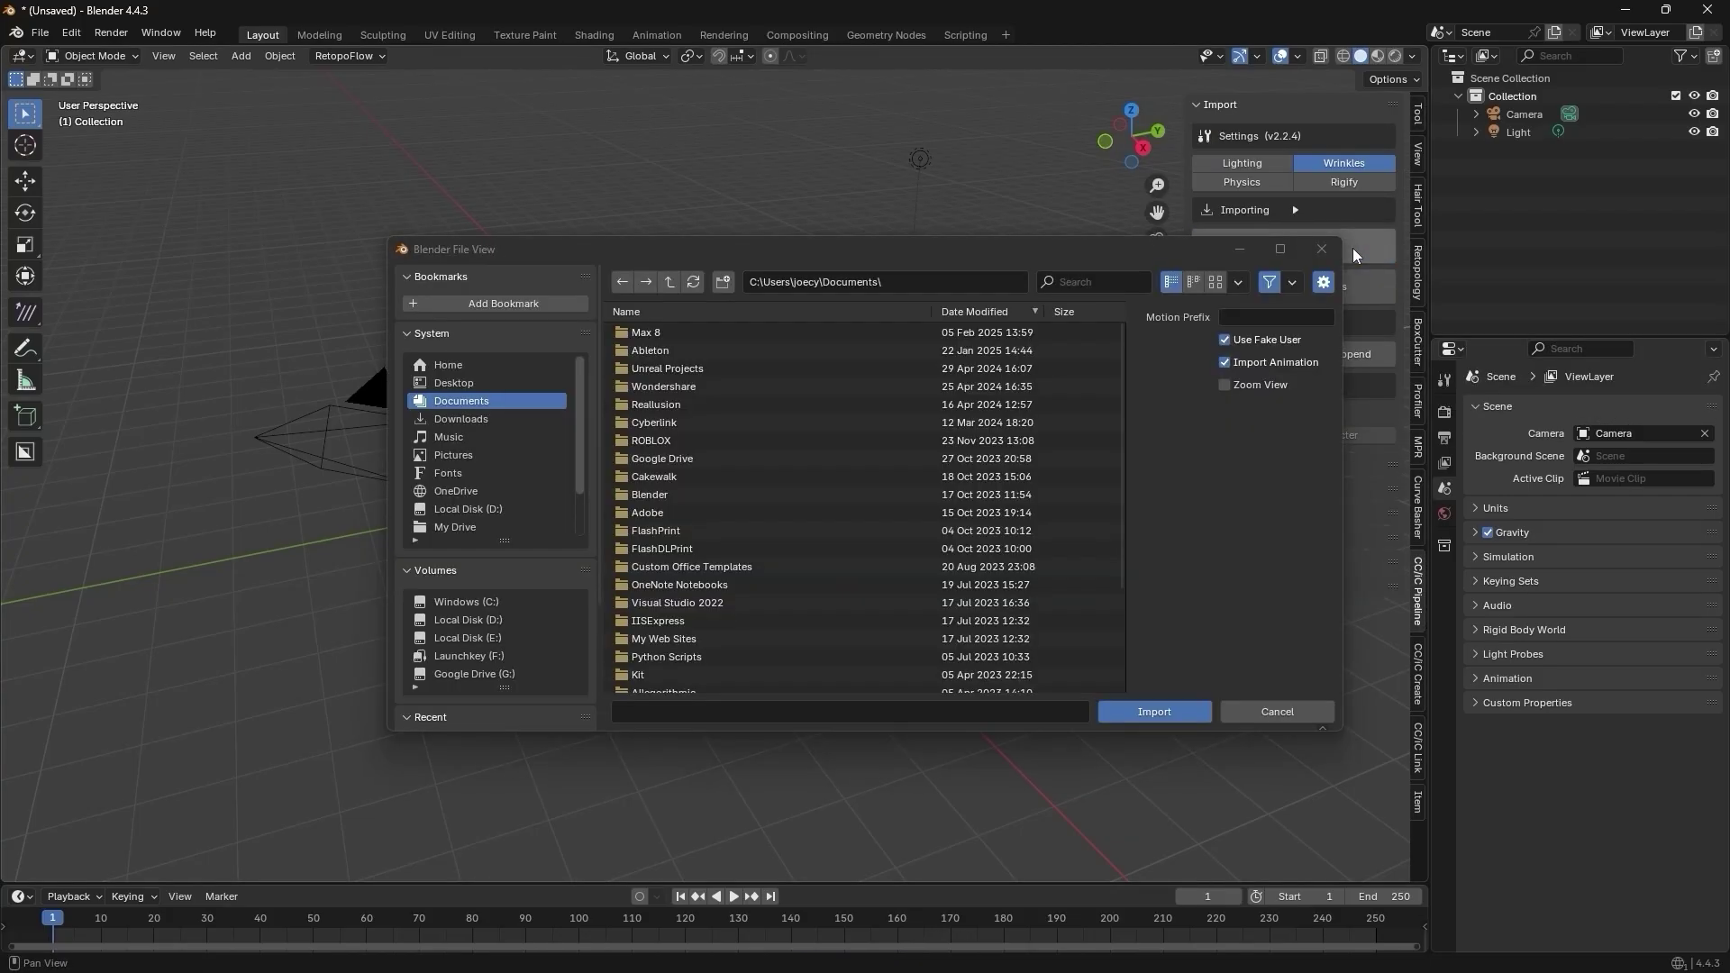
scroll(787, 487, down, 10)
scroll(773, 517, up, 10)
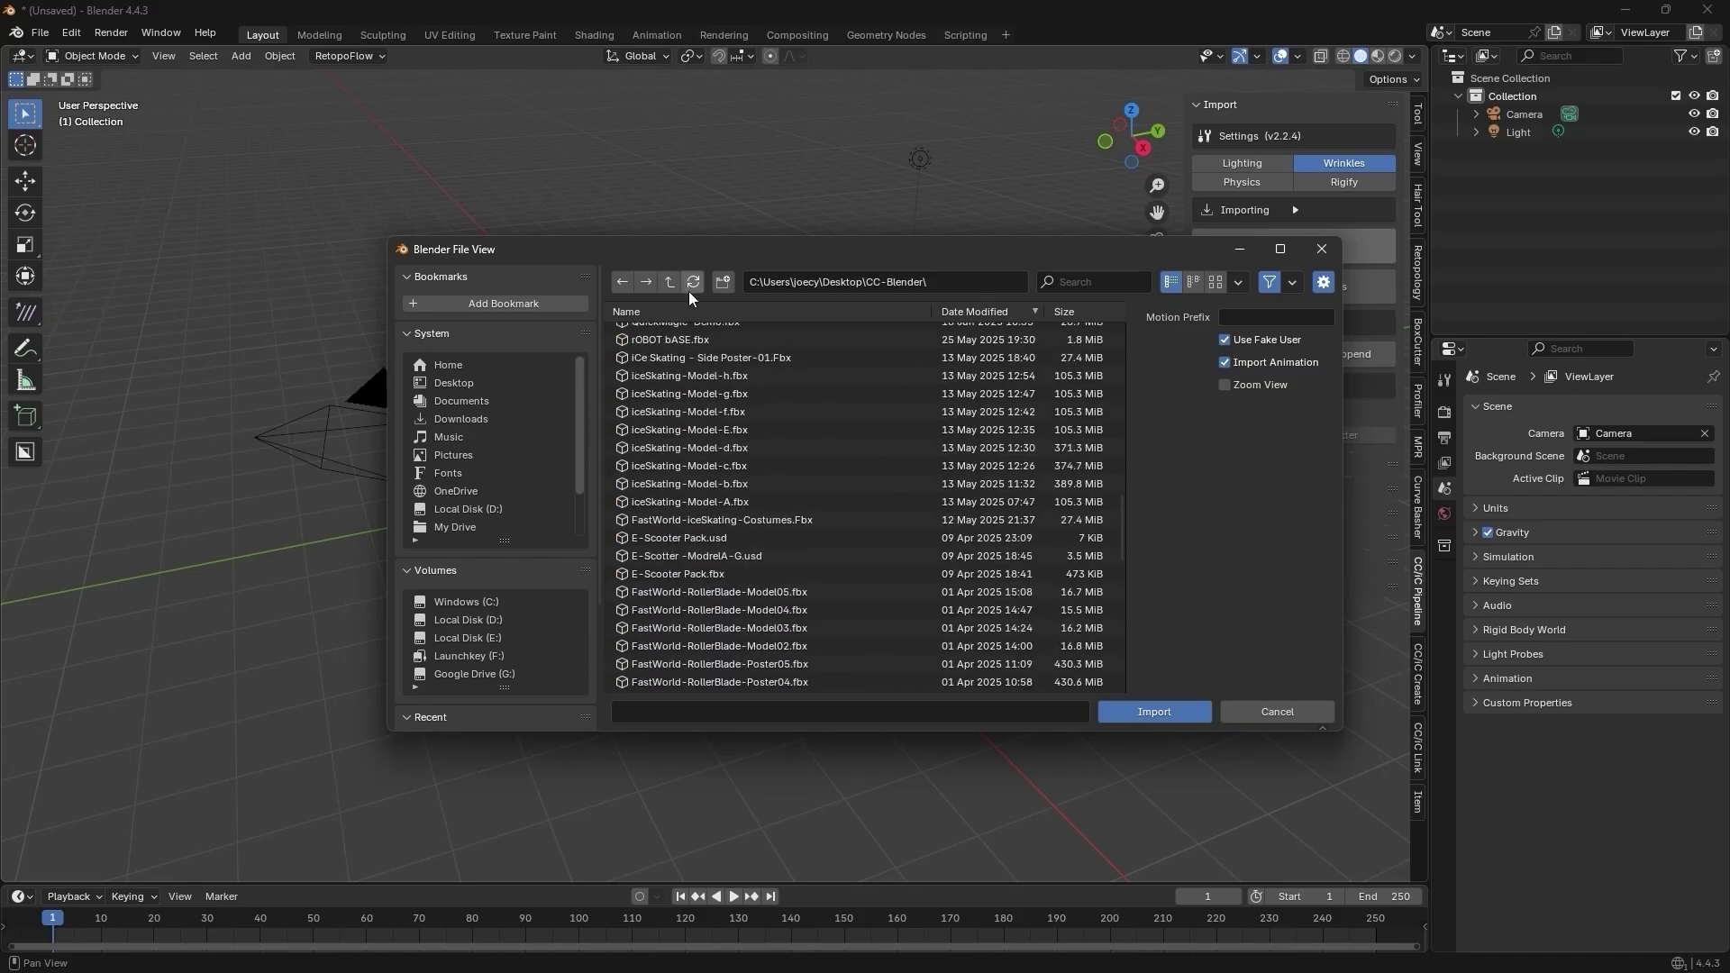
scroll(757, 425, up, 3)
double_click(692, 609)
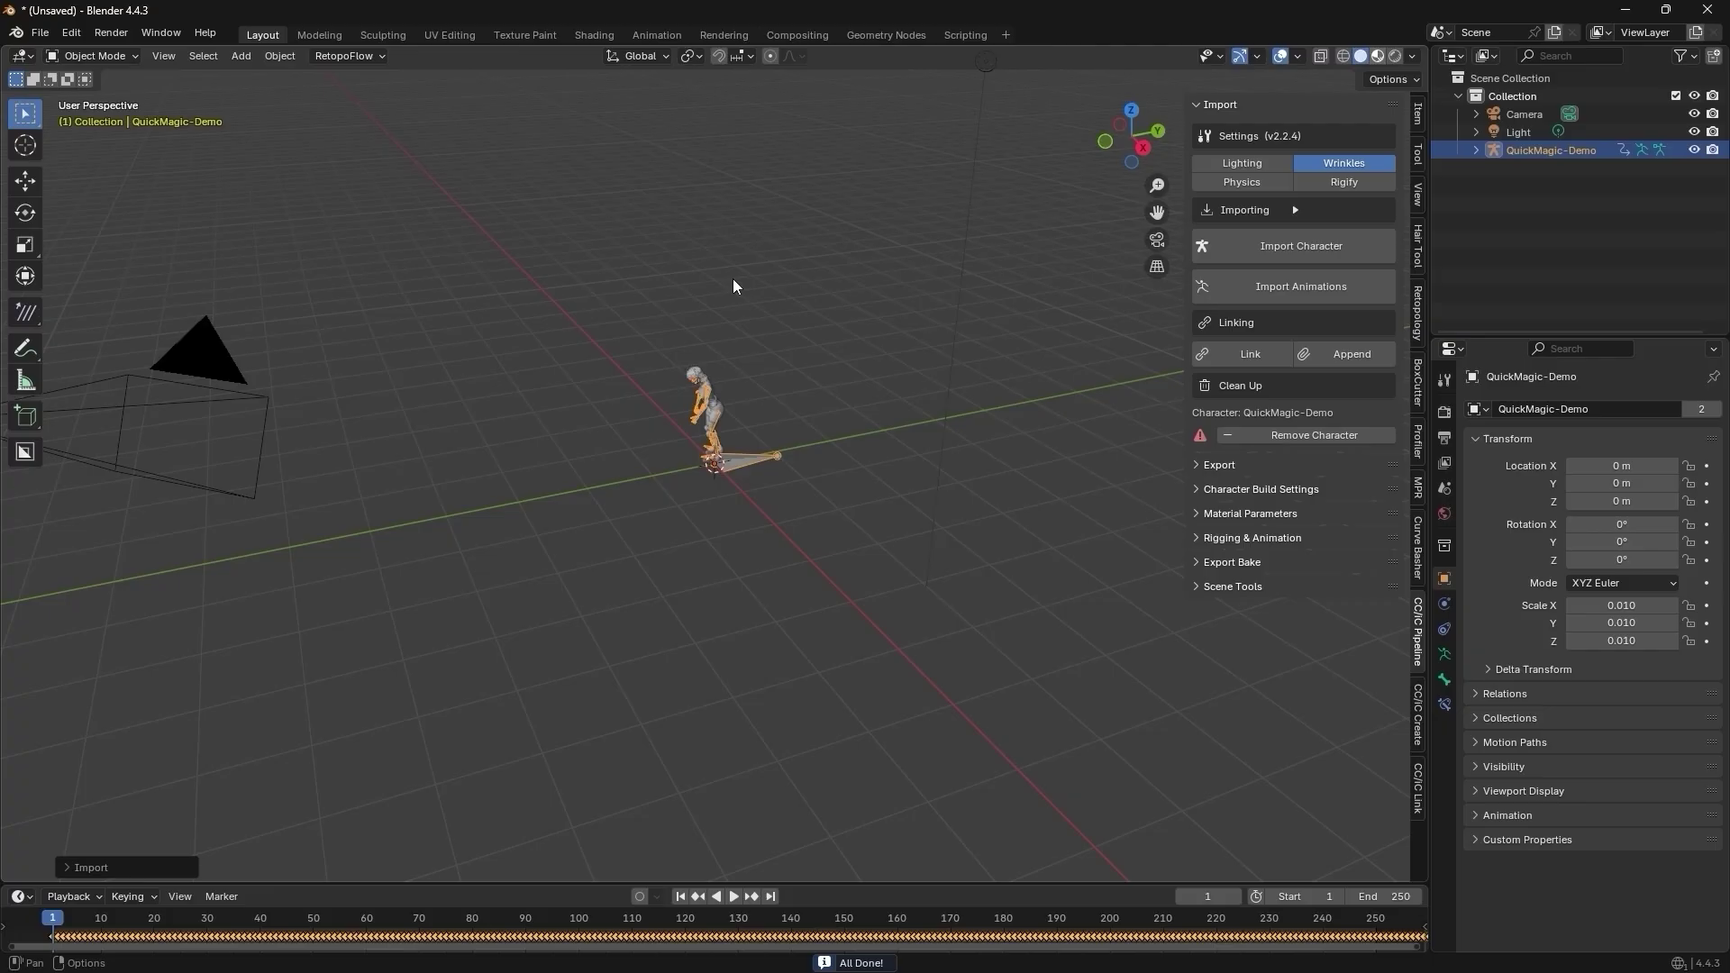
Step: Look through the scene camera, lock it to the view, and orbit it to face the character
click(716, 414)
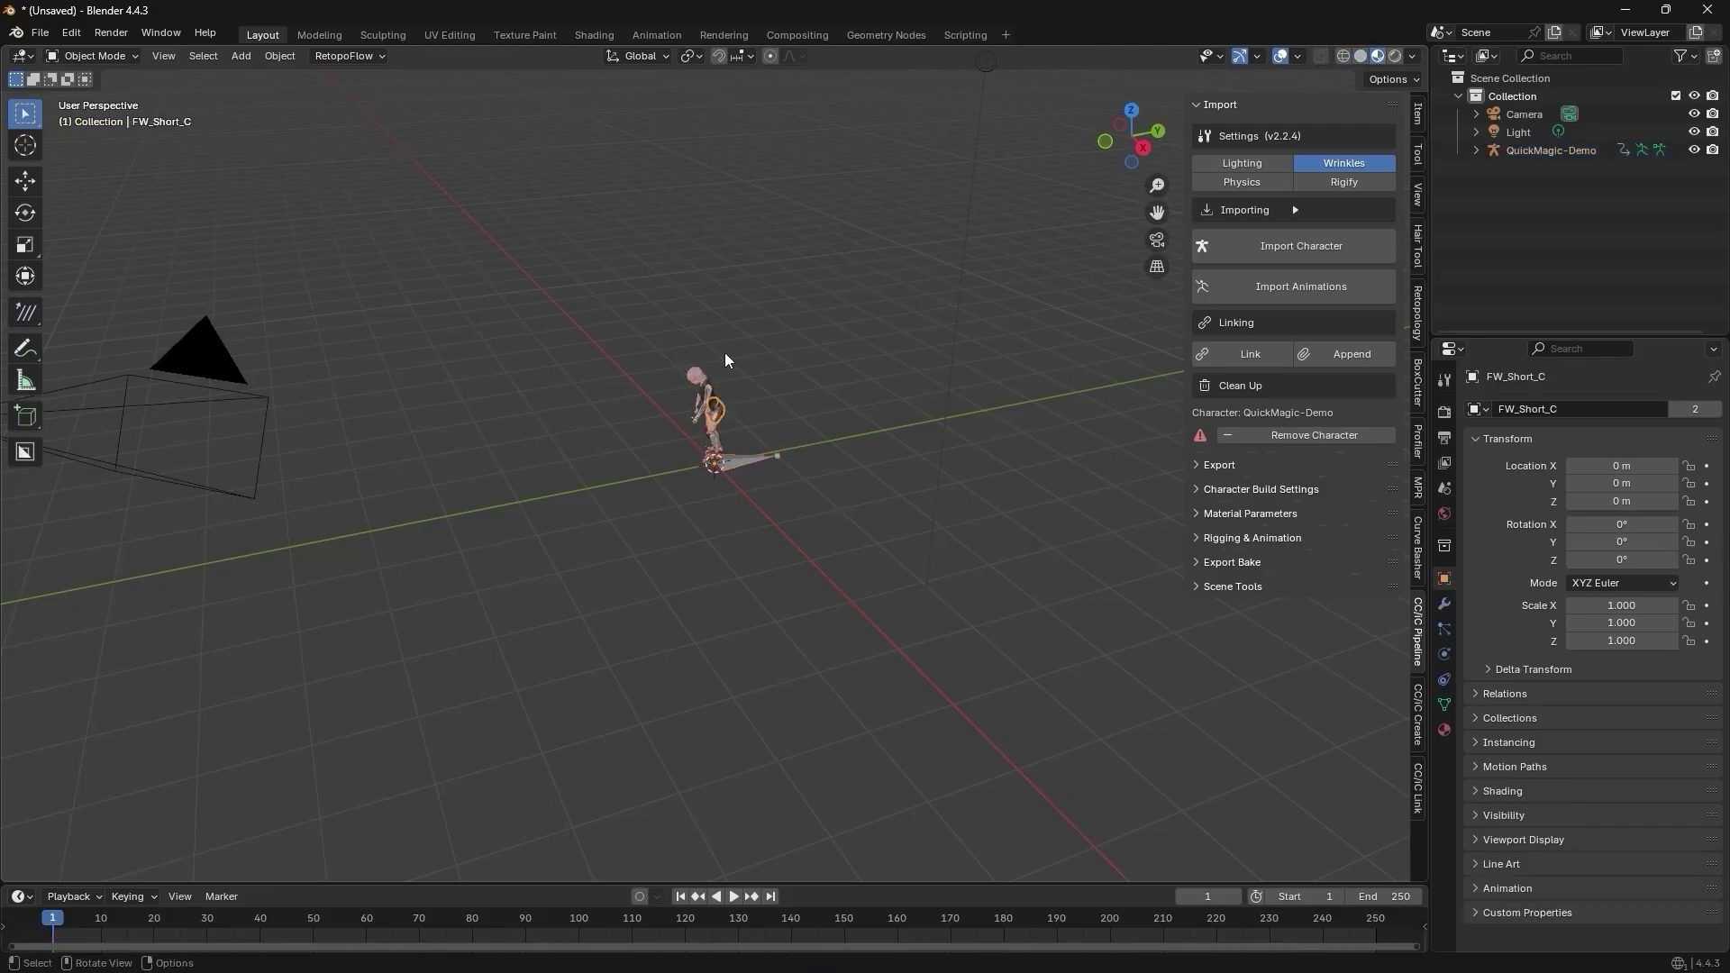
key(KP_0)
click(1417, 195)
click(1284, 349)
middle_drag(699, 366, 739, 397)
click(802, 581)
key(h)
Step: Preview the dance through the camera view, then show the Output Properties
key(space)
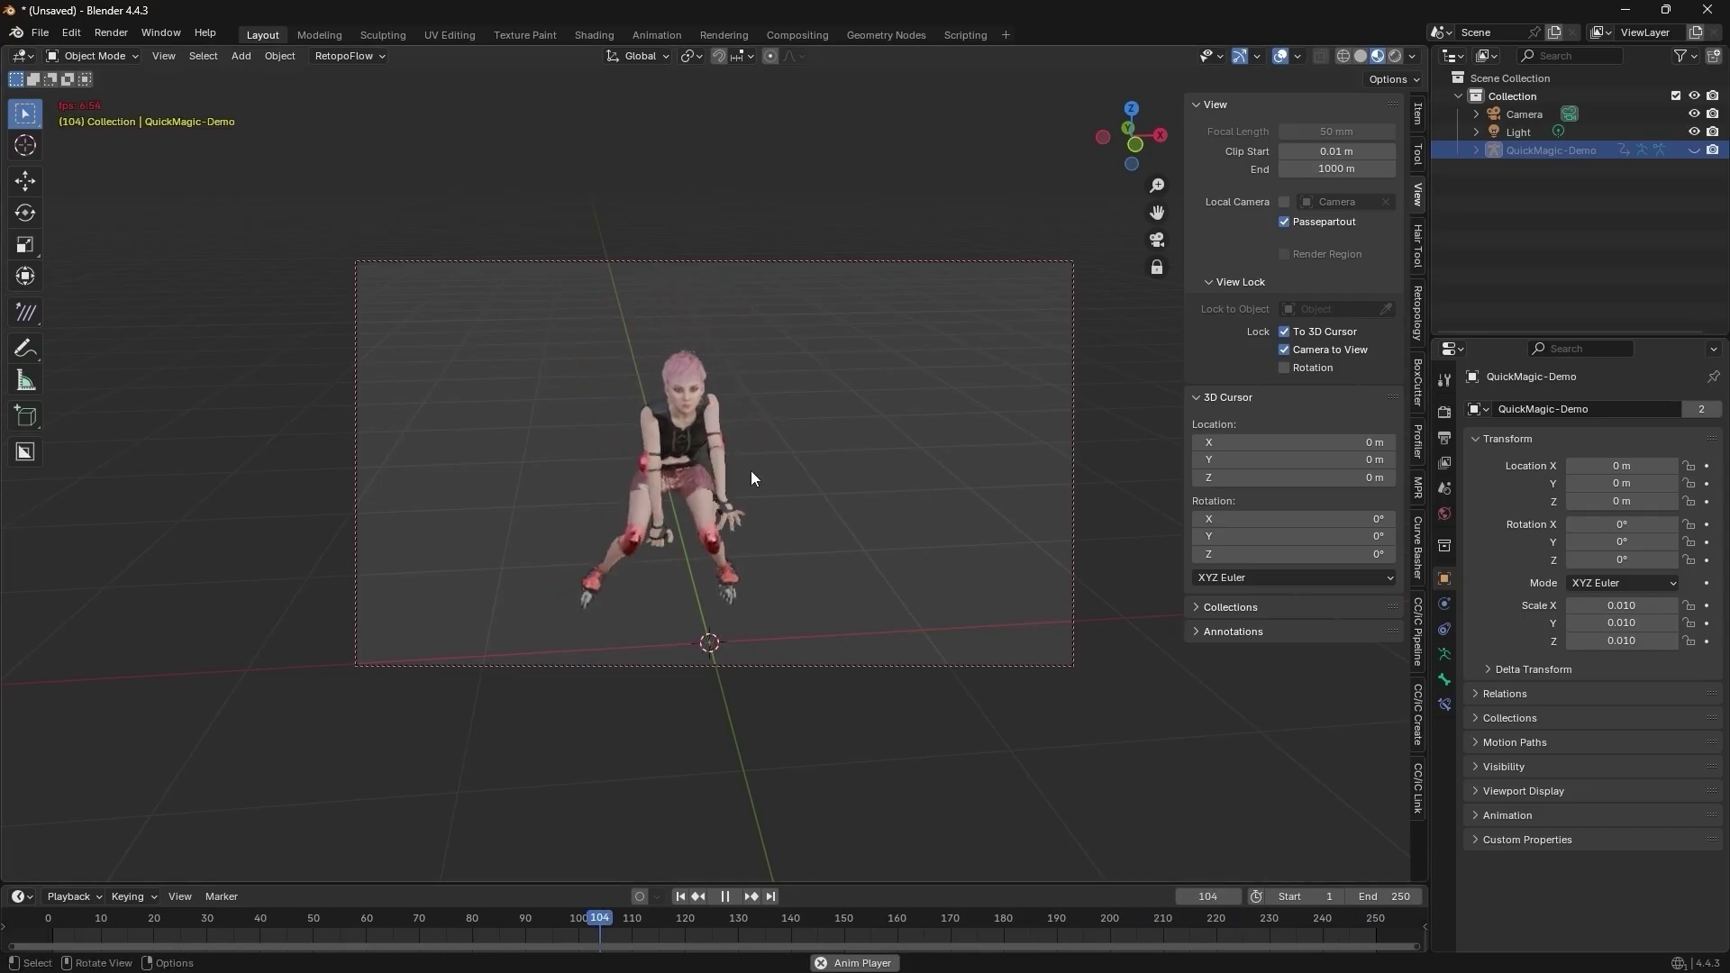
key(space)
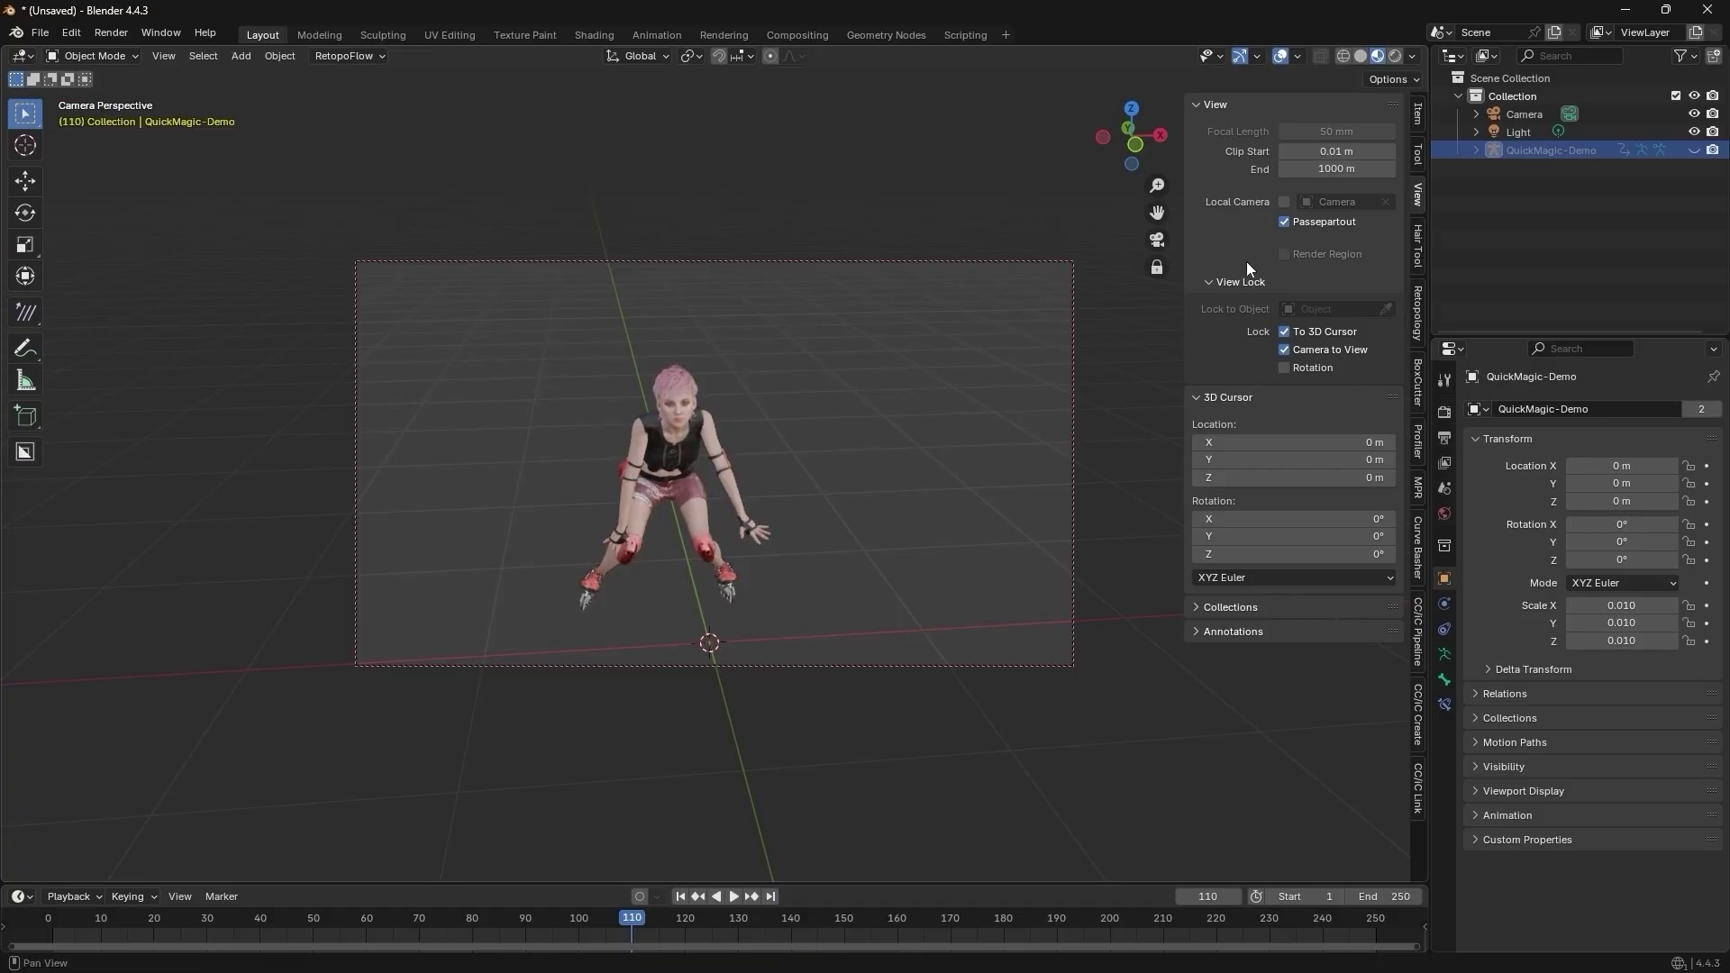
click(1444, 438)
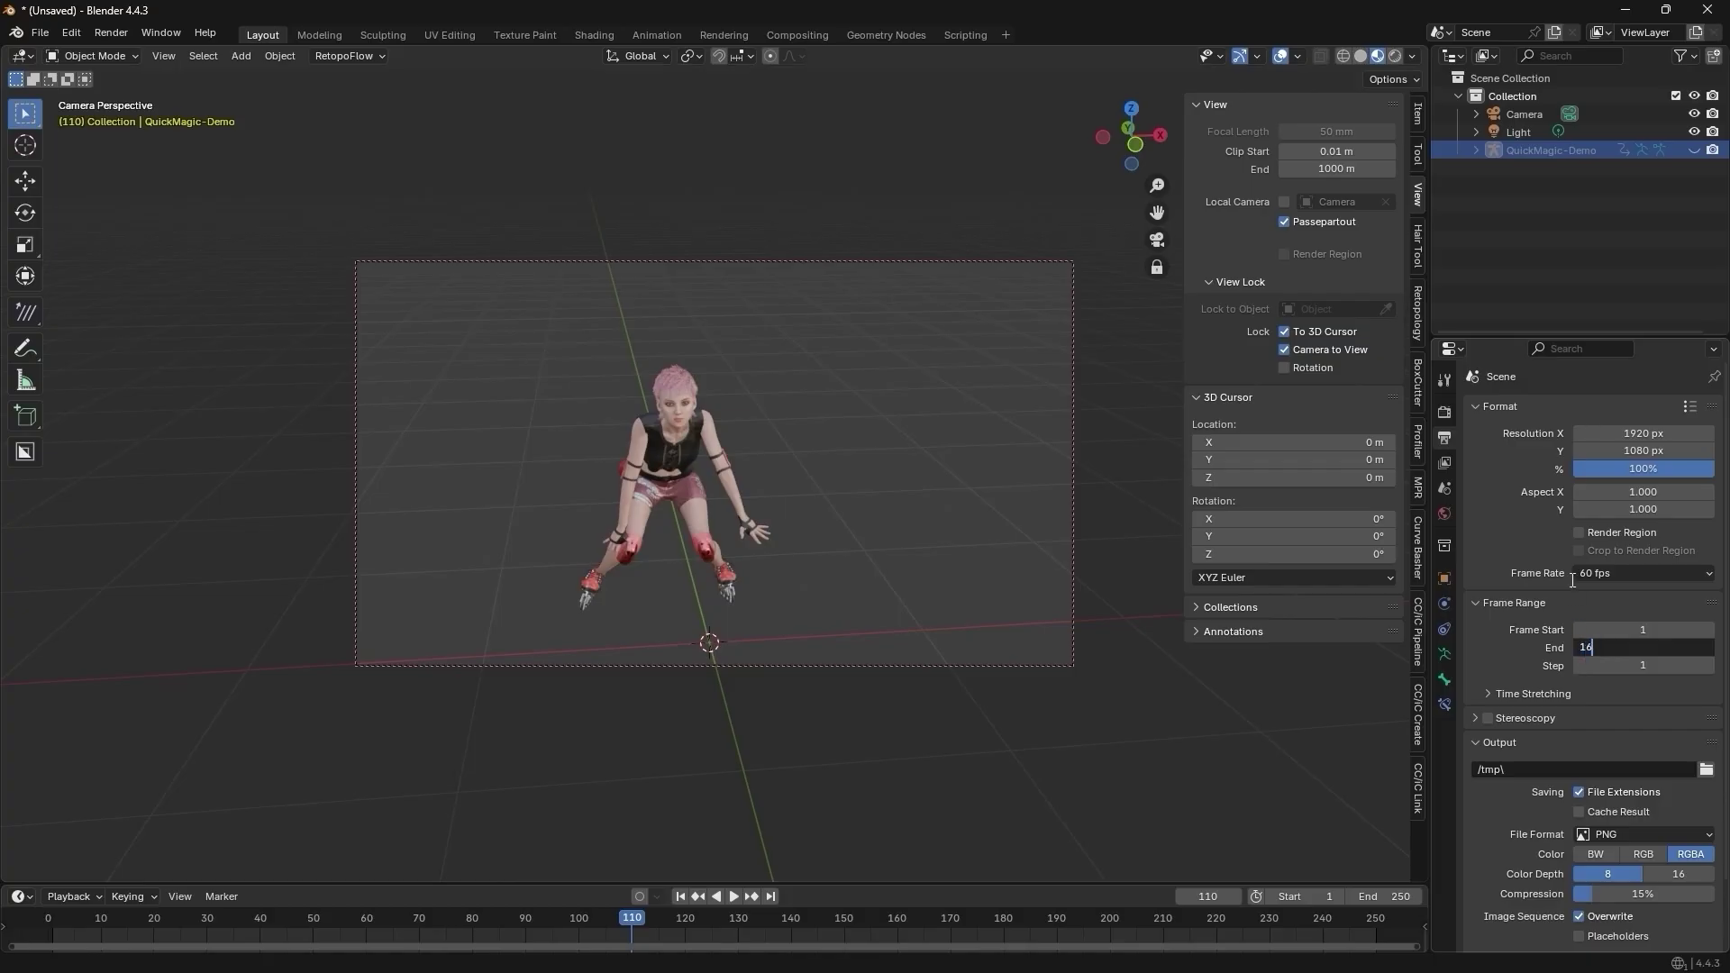
Step: End the frame range at 1600 and save render output to Desktop > Blender Render
key(Return)
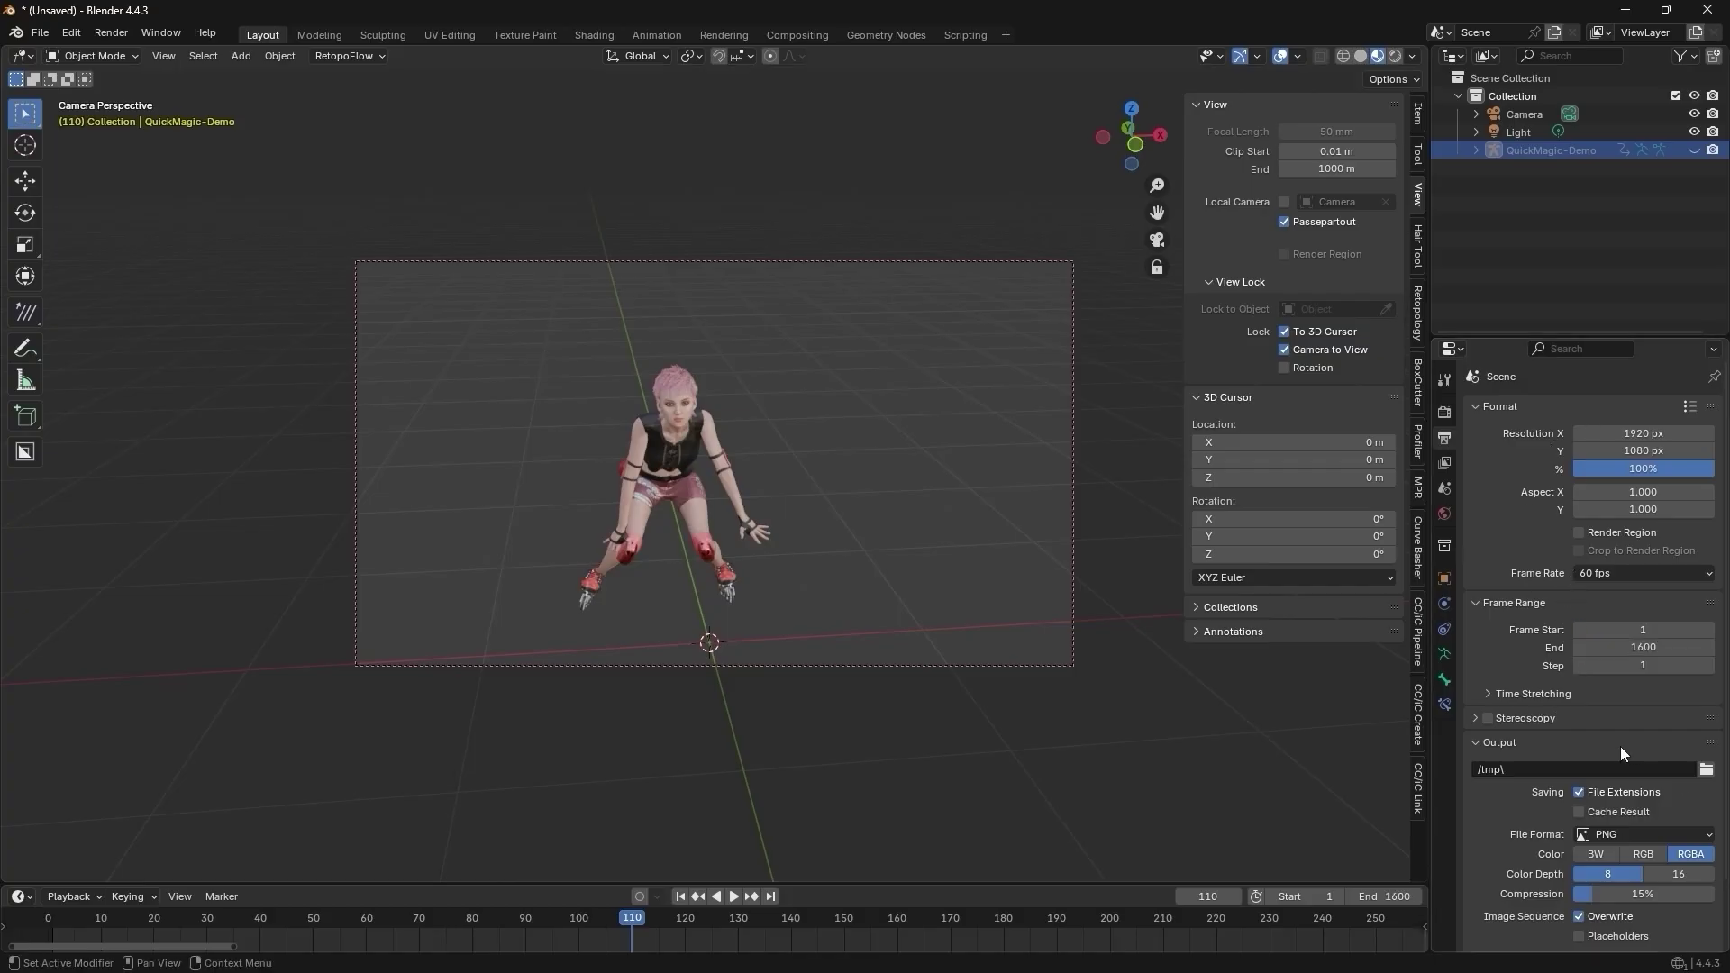
scroll(1614, 746, down, 2)
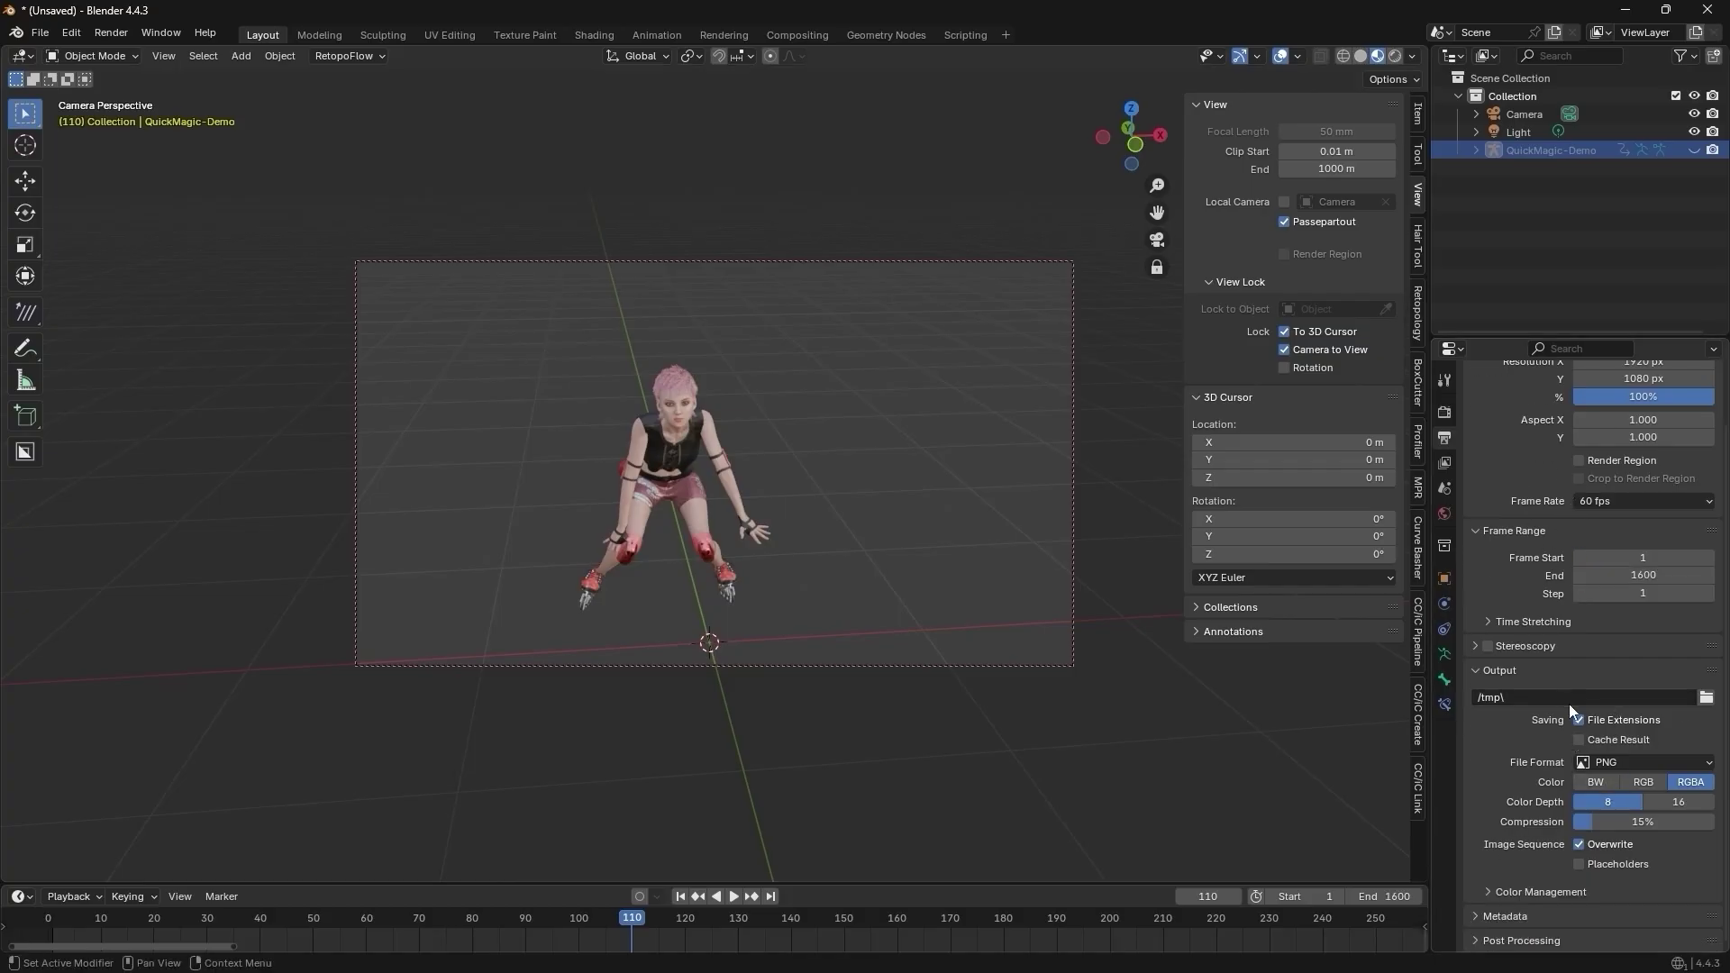
click(1706, 698)
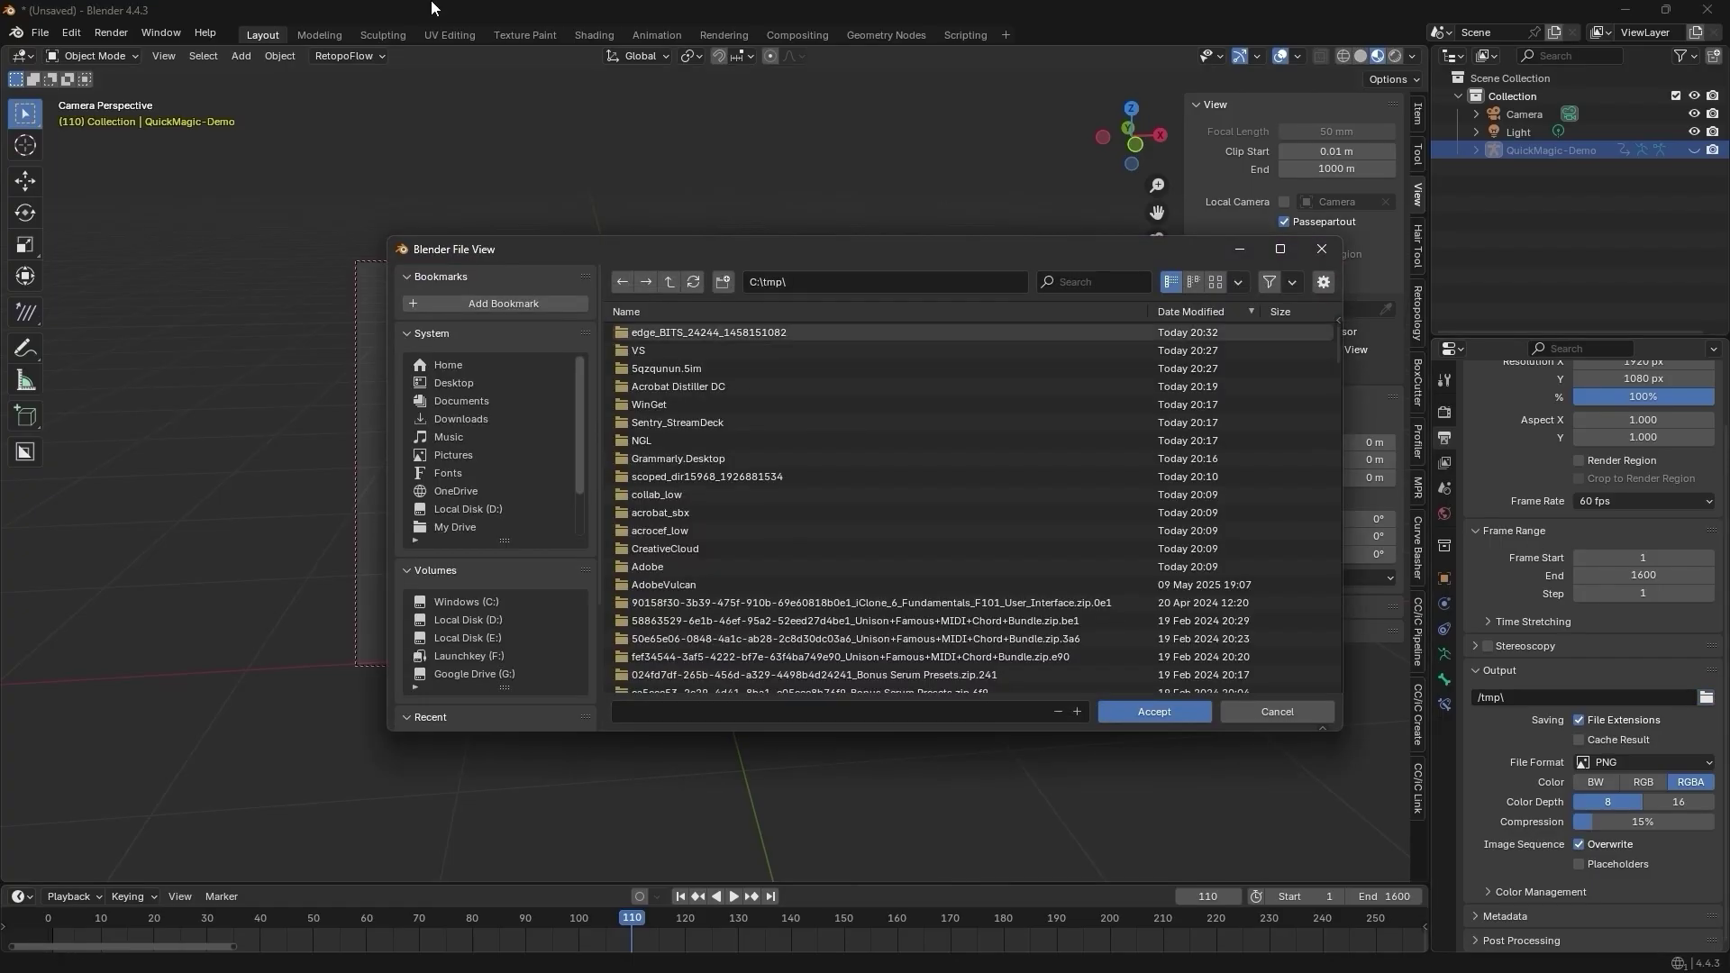
click(483, 382)
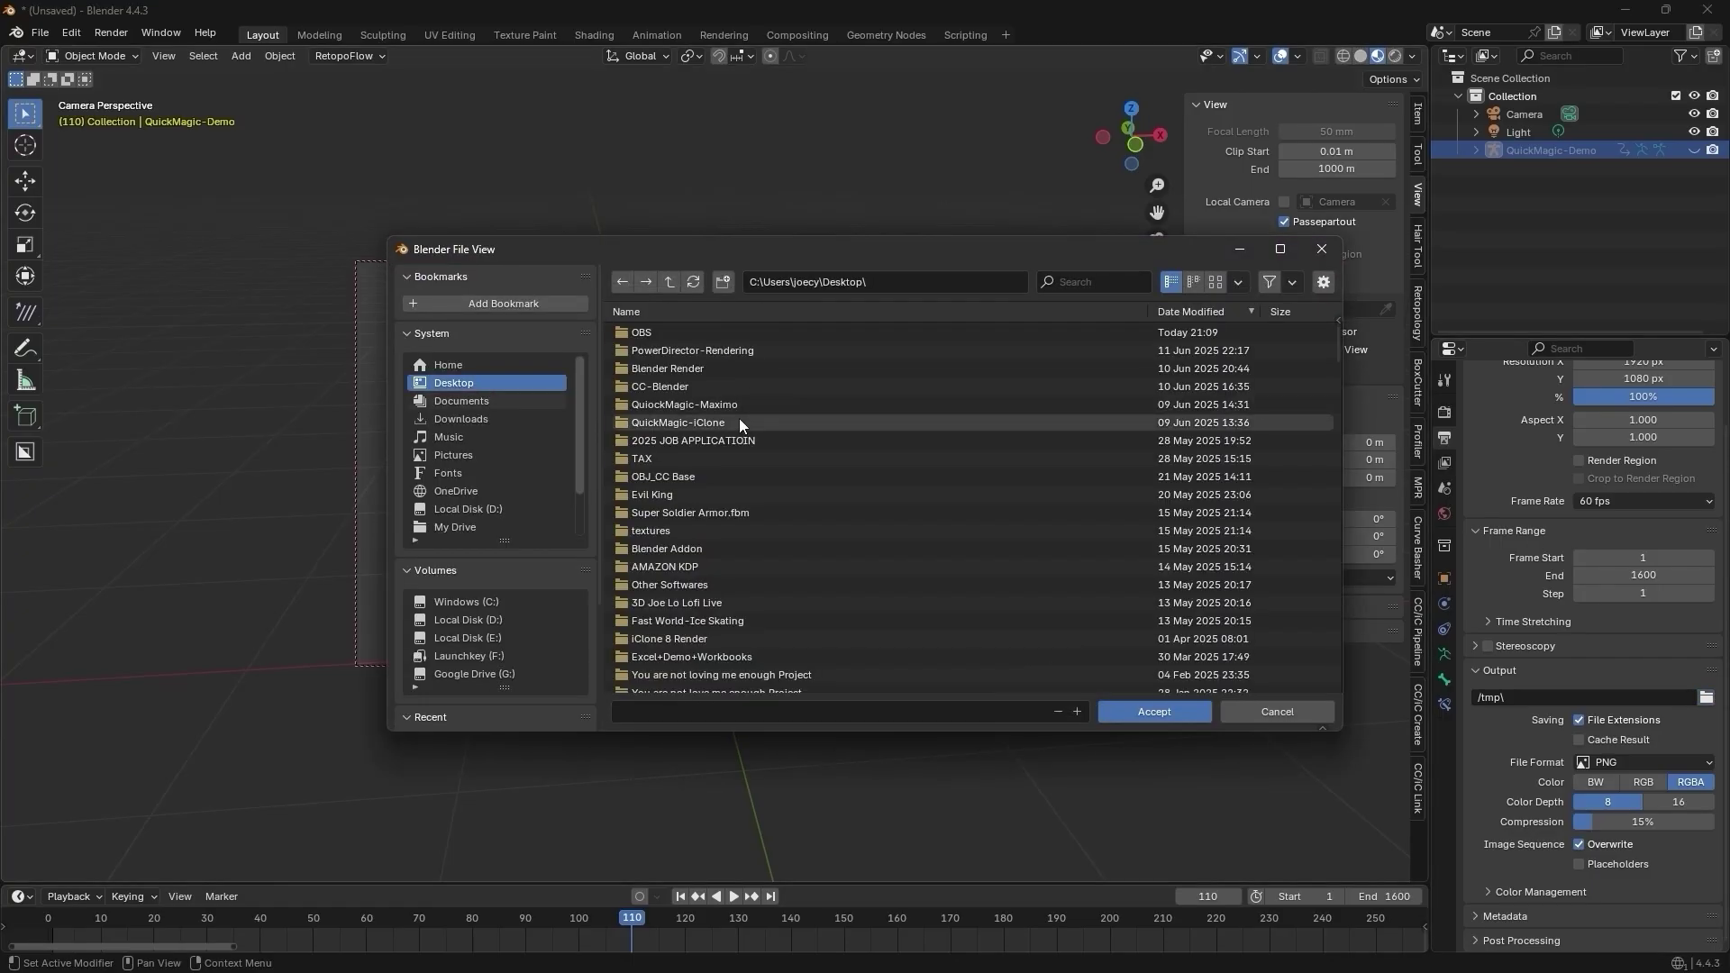
scroll(769, 548, down, 5)
scroll(760, 538, up, 5)
double_click(717, 370)
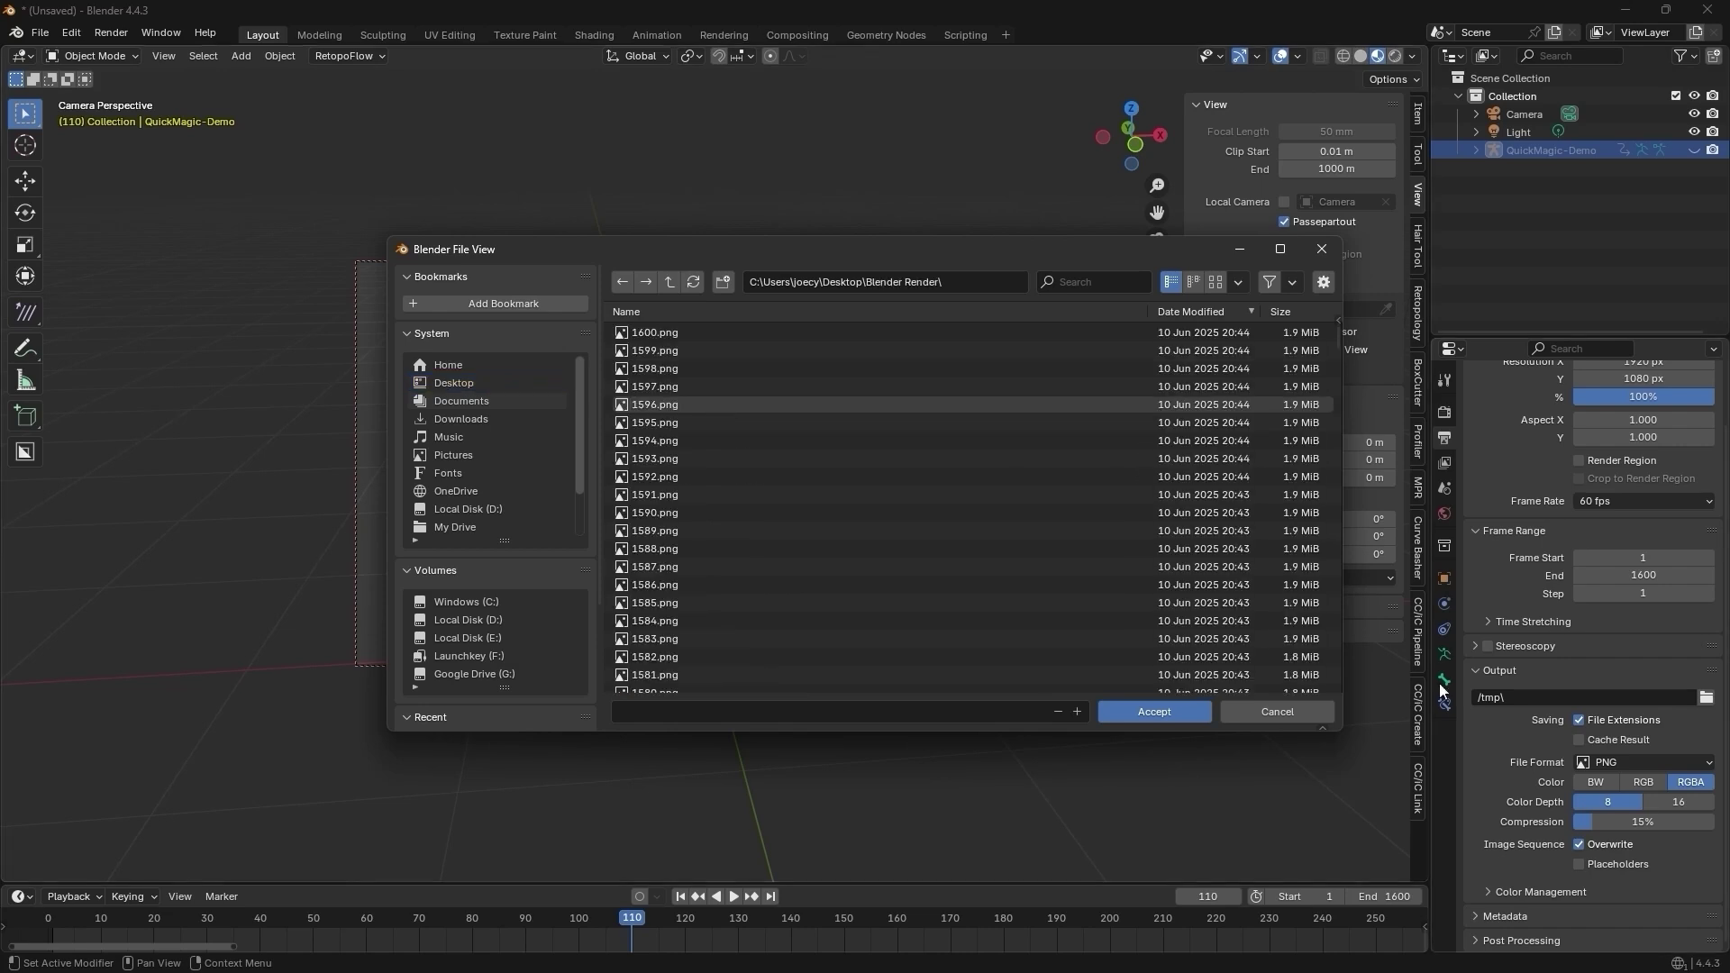
click(1184, 712)
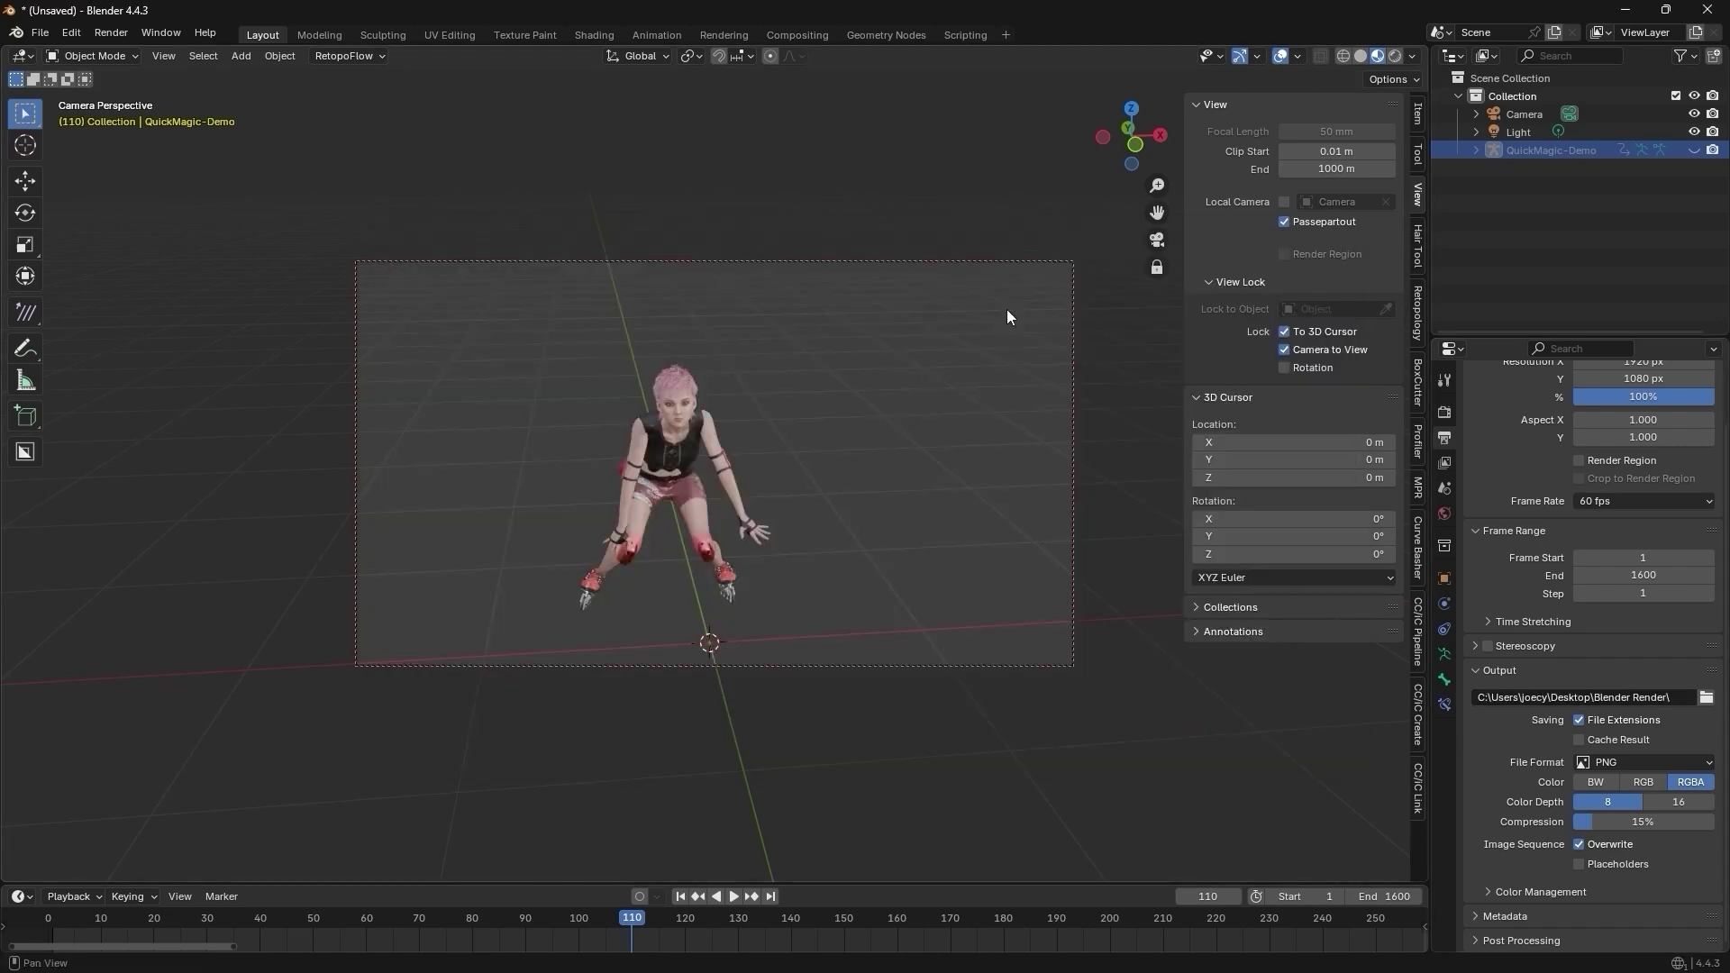
click(112, 33)
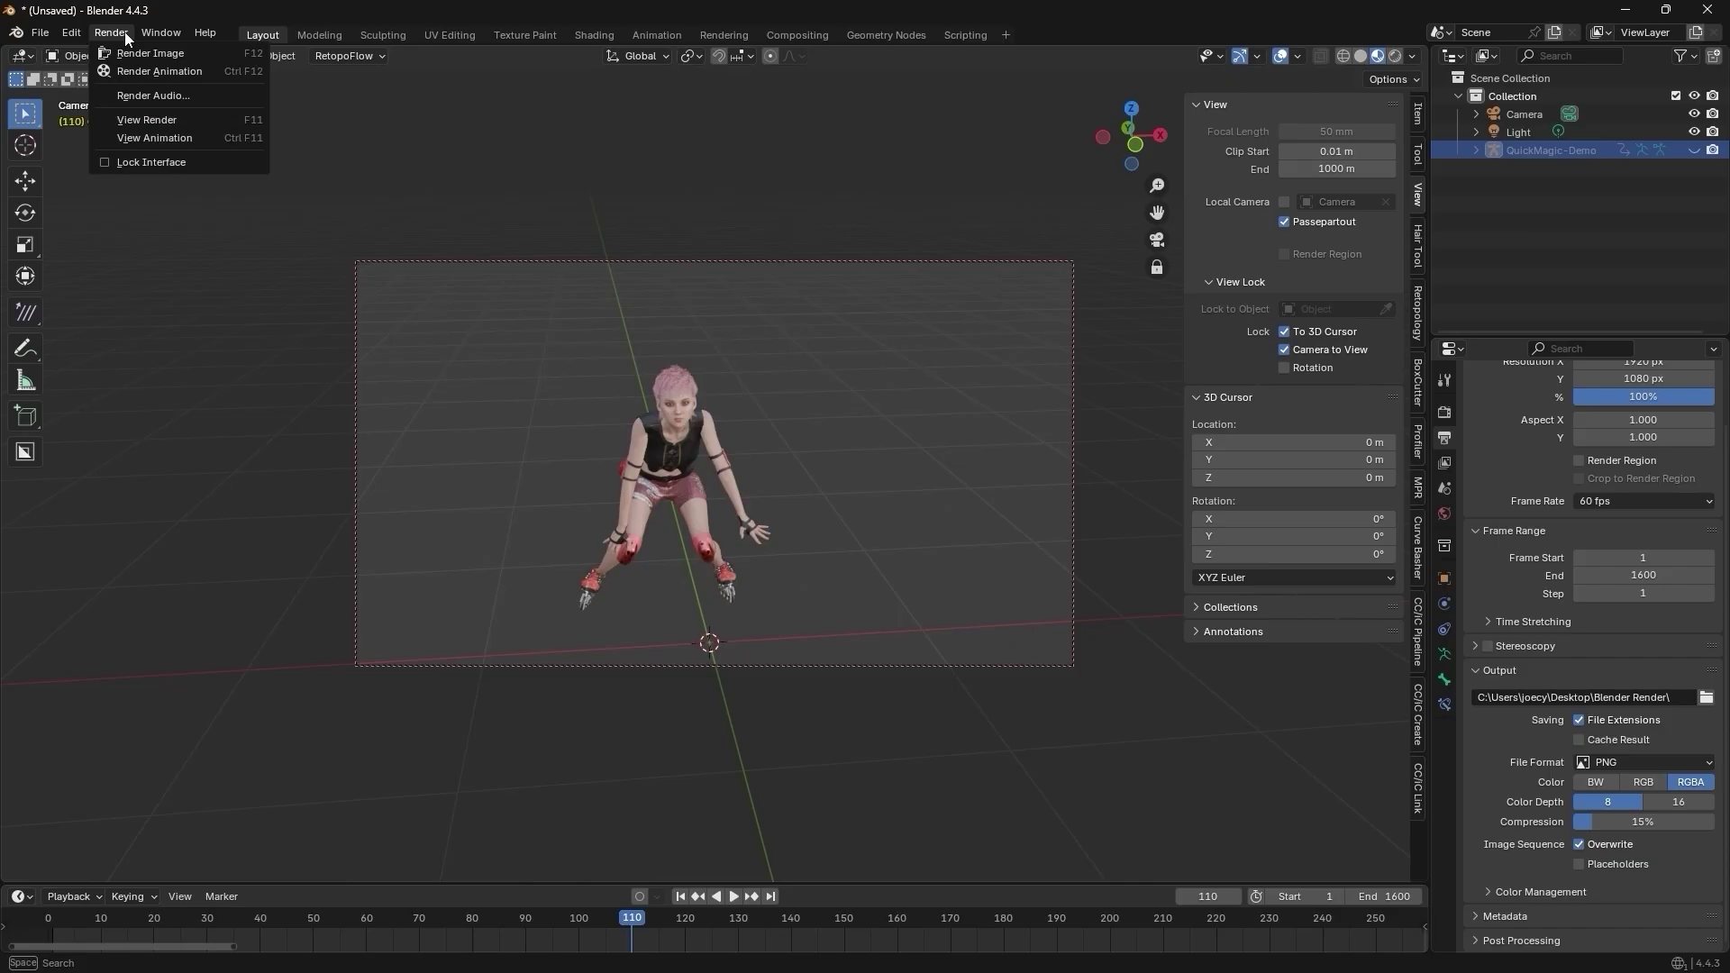
Step: Render the full animation as image frames with Render > Render Animation
click(110, 31)
click(110, 31)
click(135, 71)
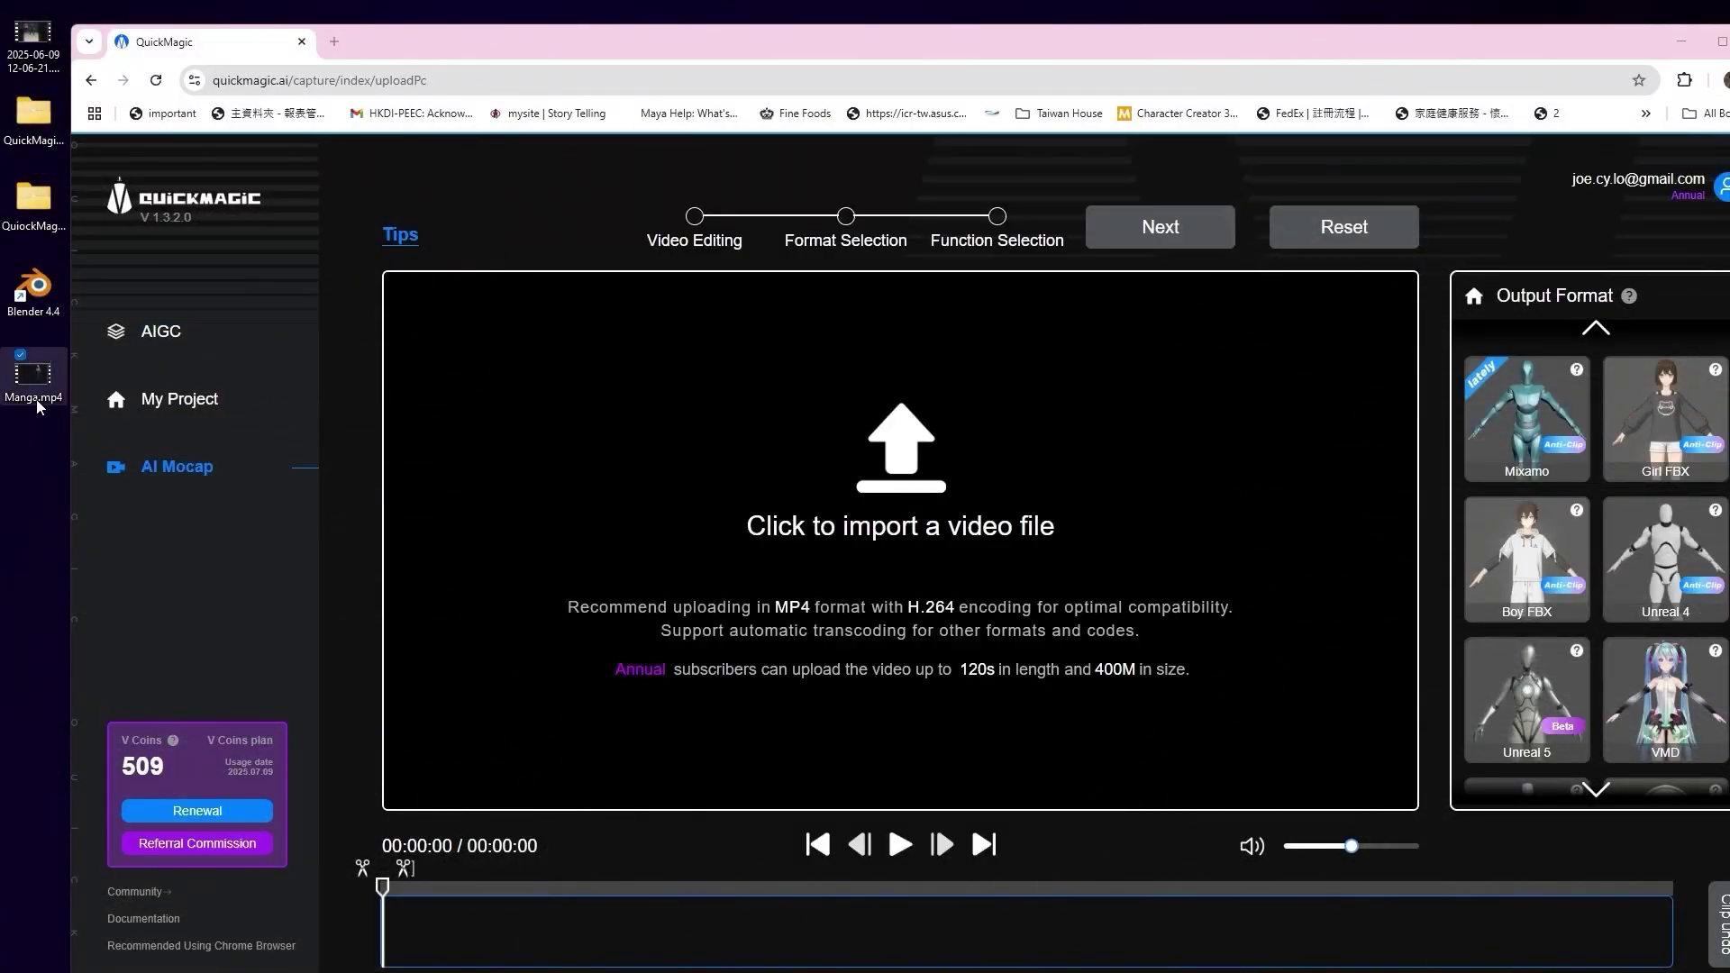
Step: Upload and preview Manga.mp4, then generate Full Body and Hand motion for Mixamo
drag(38, 408, 705, 458)
click(900, 845)
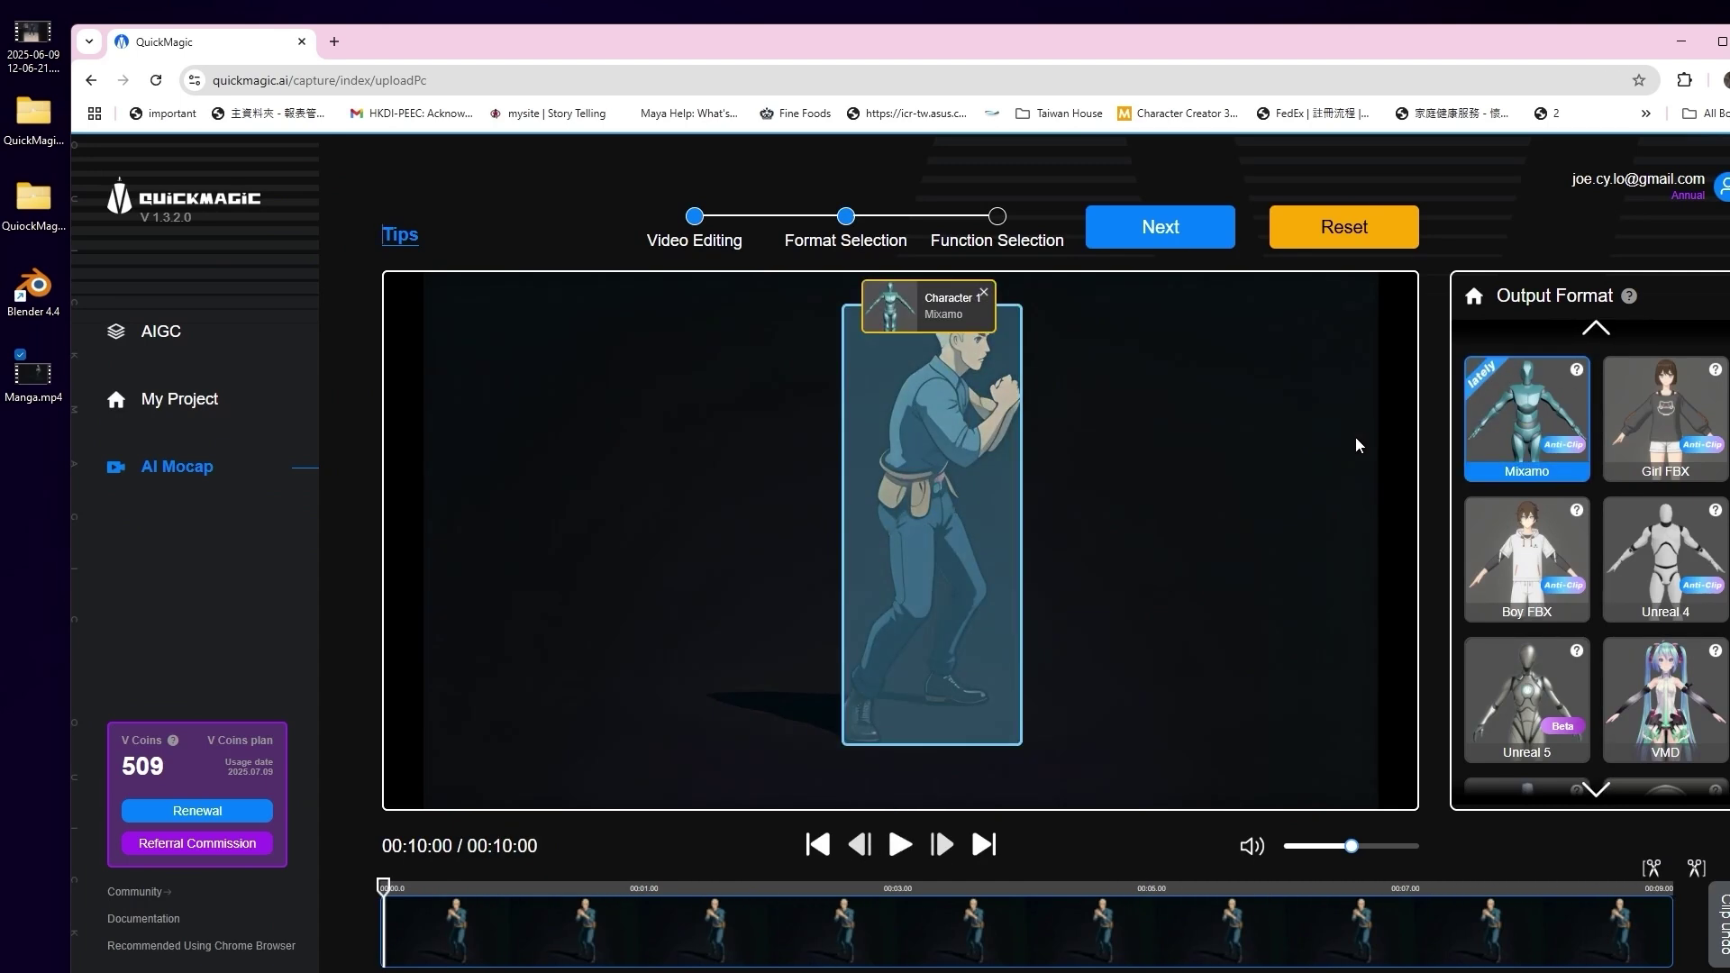
click(1104, 235)
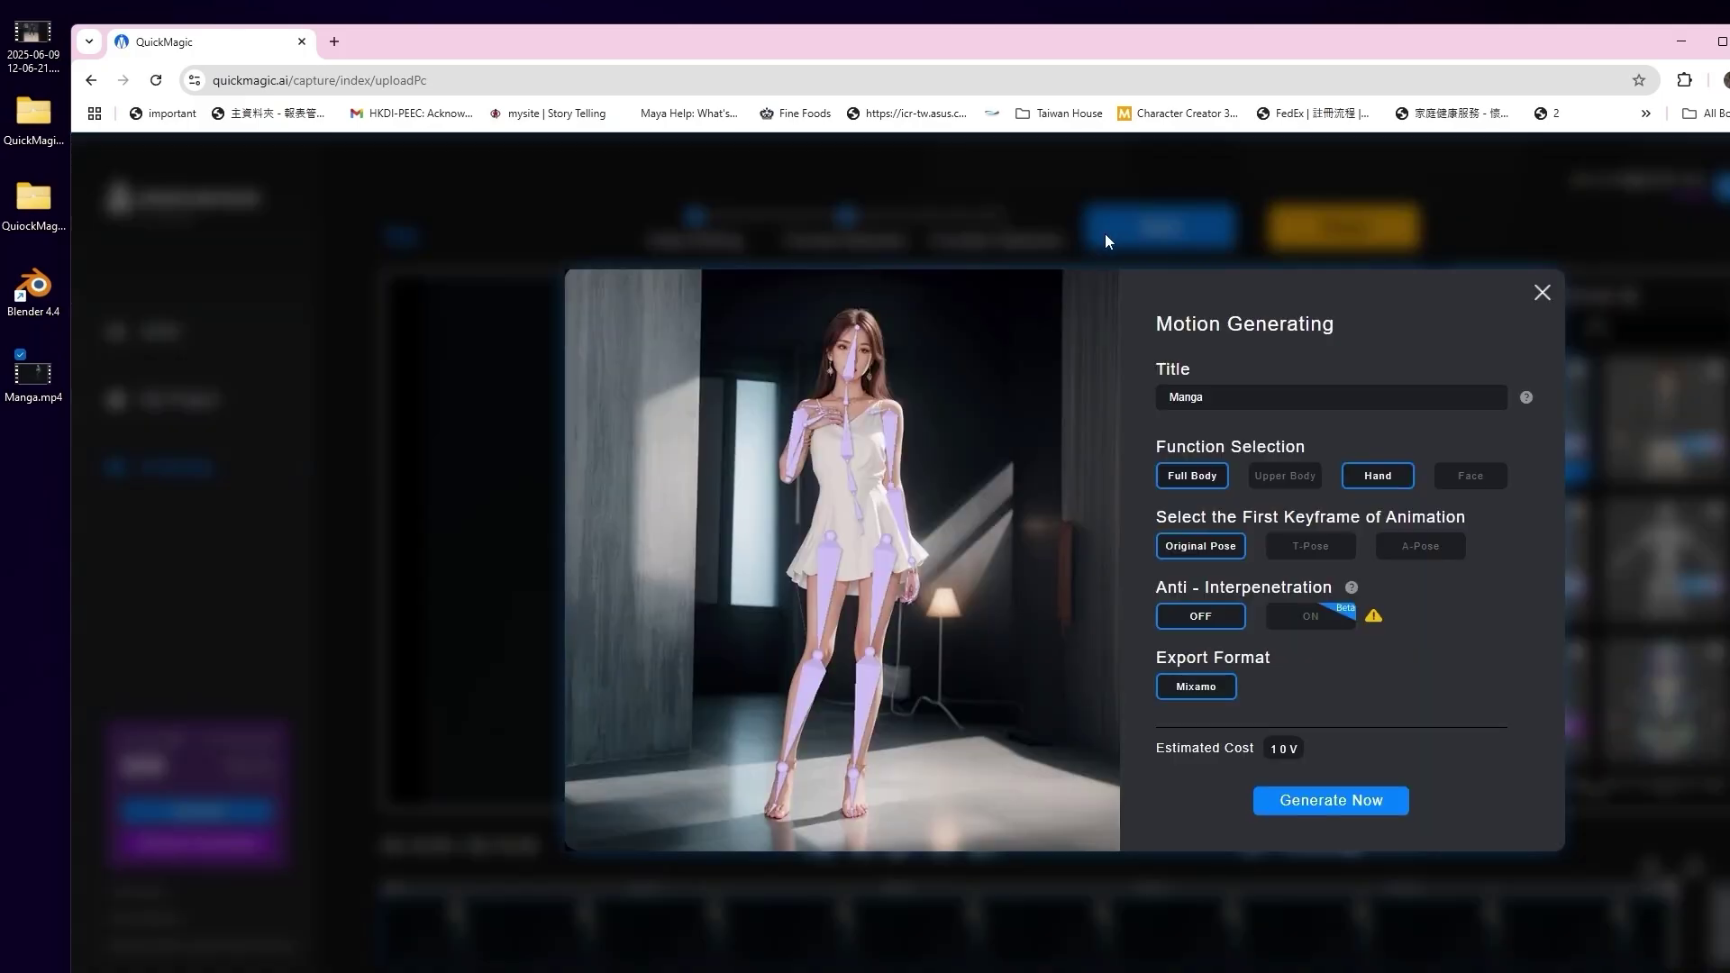
click(1299, 808)
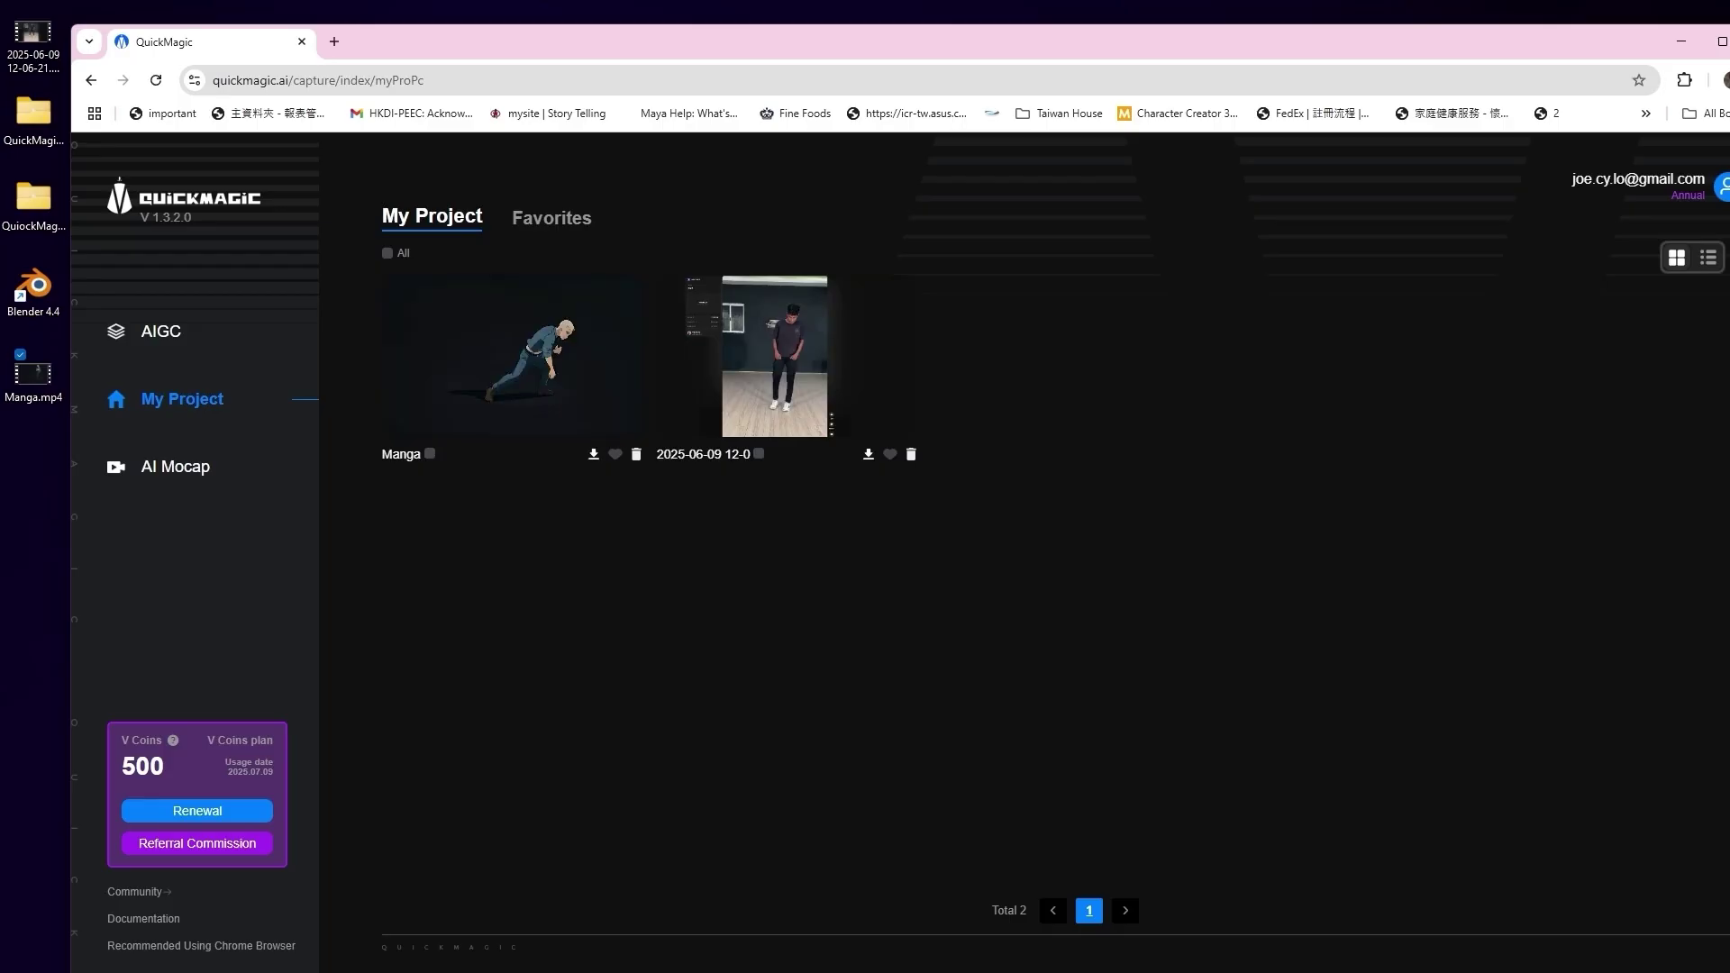
Step: Open the Manga project's thumbnail in My Project to load its preview
click(568, 395)
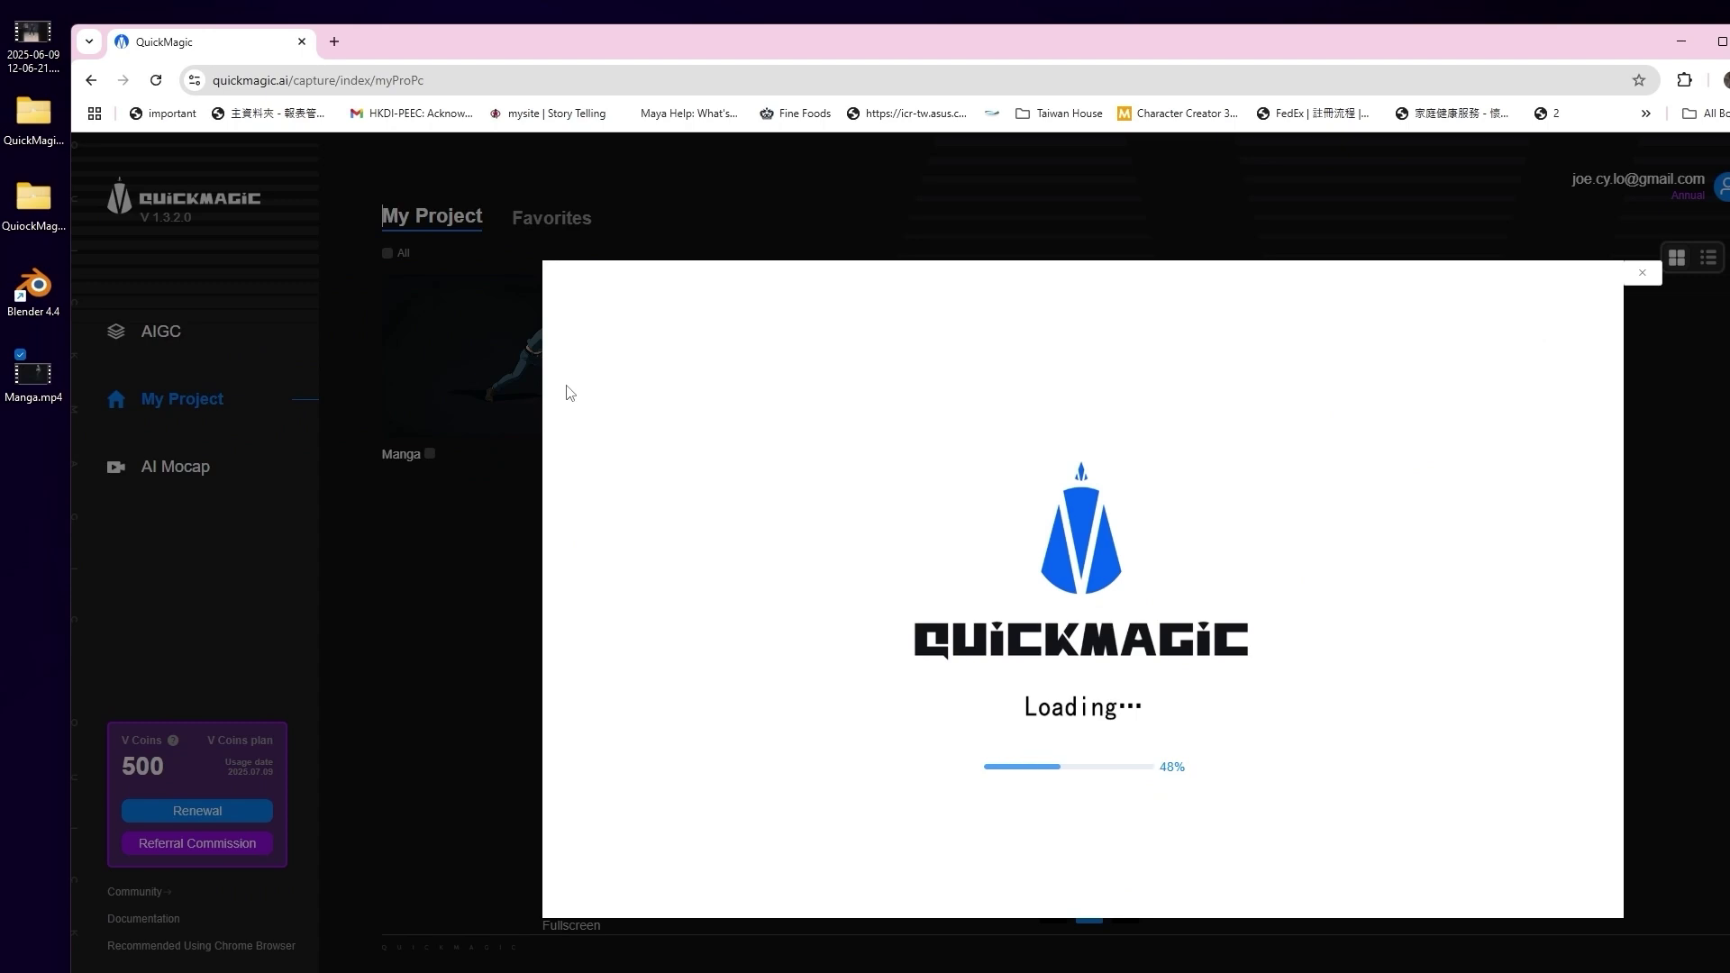